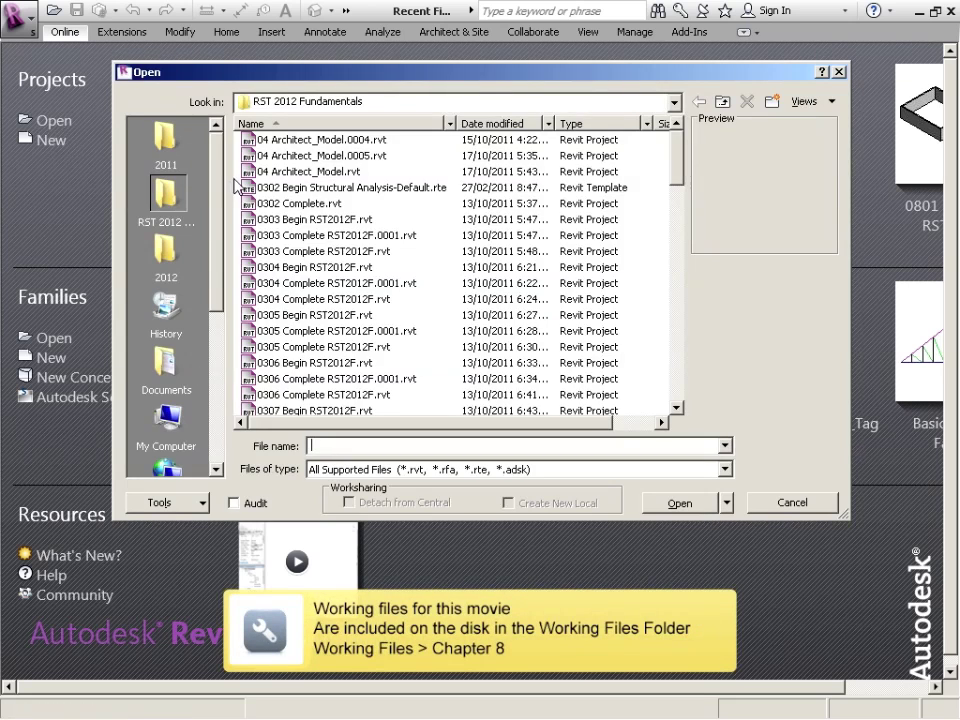
# Scroll the file list and open the project 0801 Complete RST2012F.rvt
pyautogui.moveTo(677, 170); pyautogui.dragTo(677, 380)
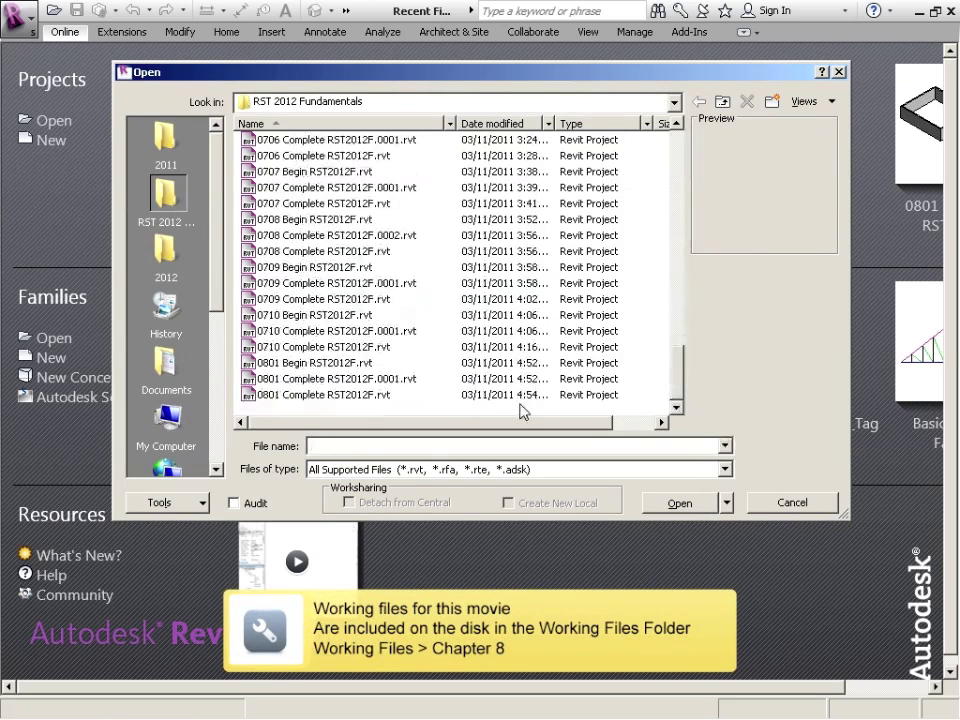
pyautogui.click(351, 395)
pyautogui.click(670, 503)
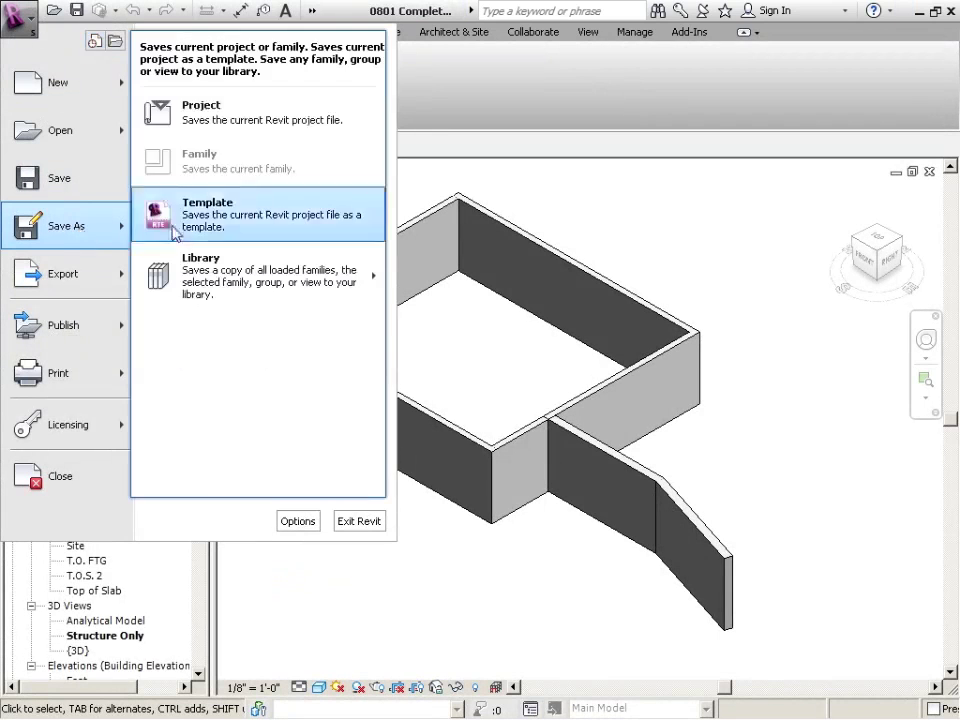
# Save the project as 0802 Begin RST2012F.rvt
pyautogui.click(265, 135)
pyautogui.click(400, 458)
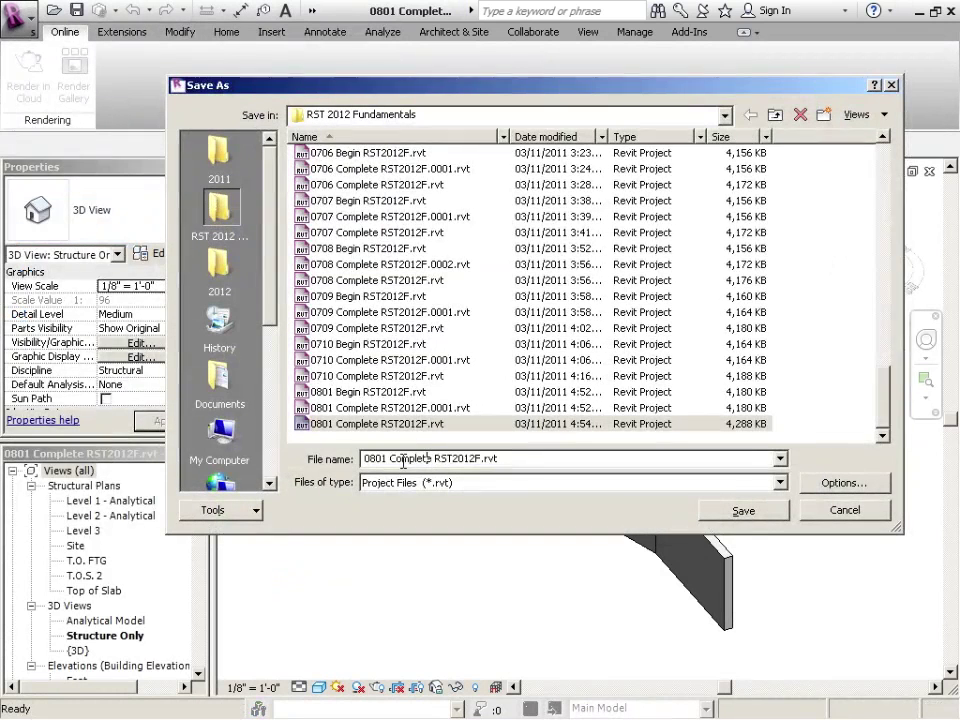
pyautogui.moveTo(384, 458); pyautogui.dragTo(431, 460)
pyautogui.write('2 Begin')
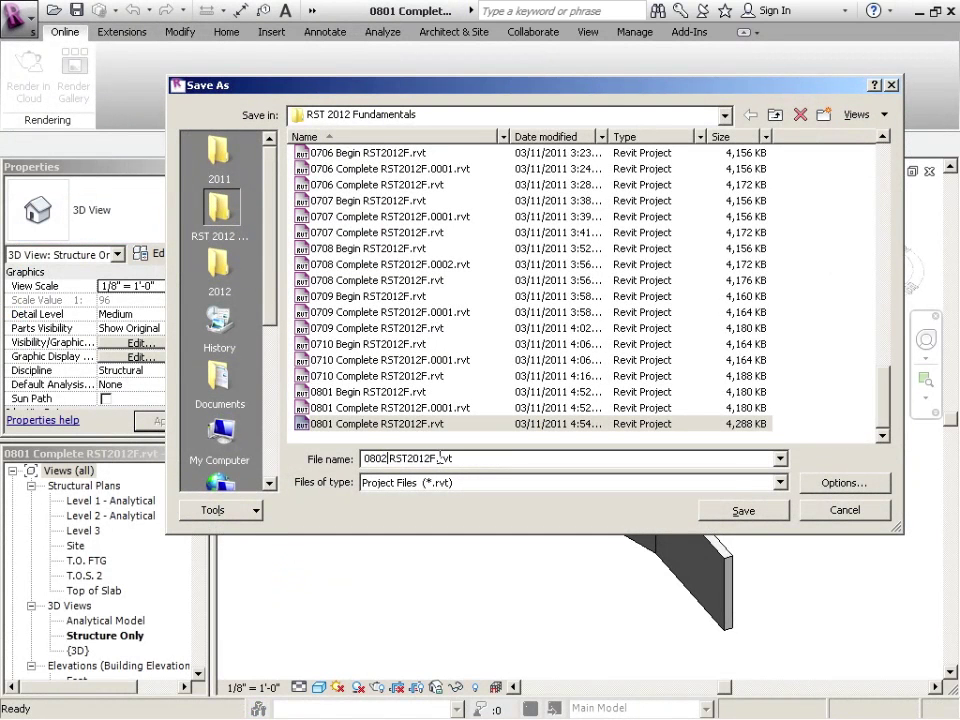
pyautogui.press('Return')
pyautogui.click(18, 18)
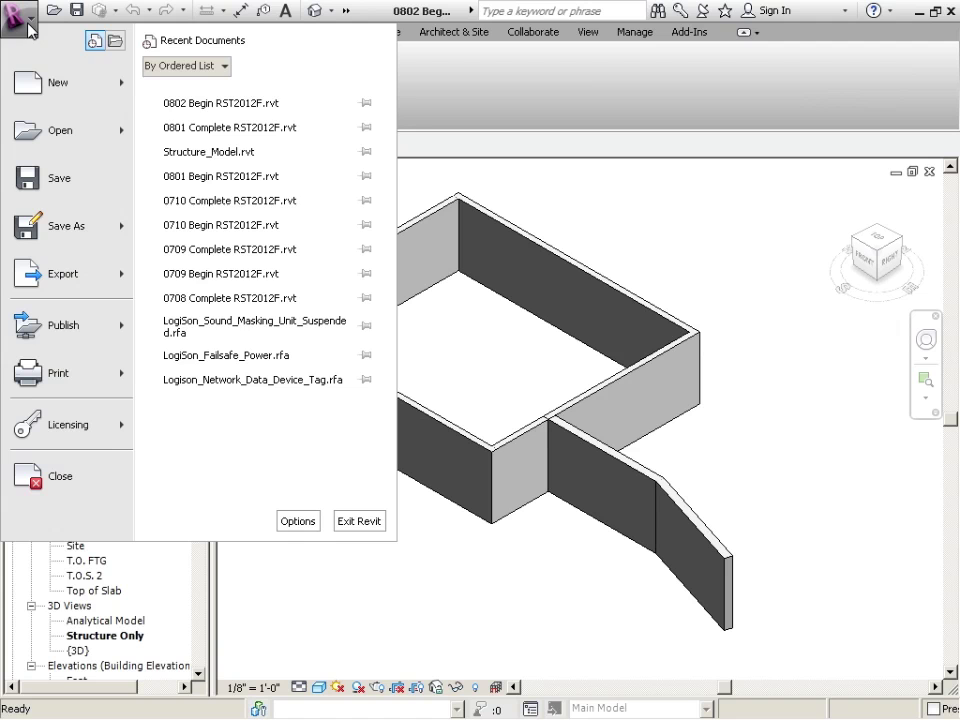
# Save the project again as 0802 Complete RST2012F.rvt
pyautogui.moveTo(107, 224)
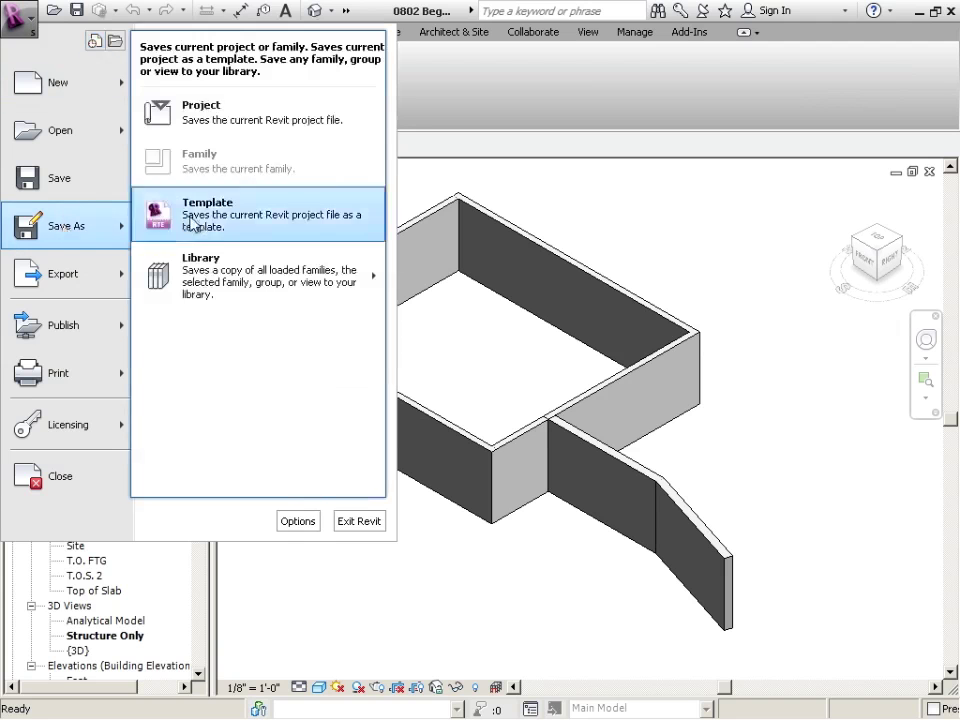
pyautogui.click(218, 118)
pyautogui.click(389, 458)
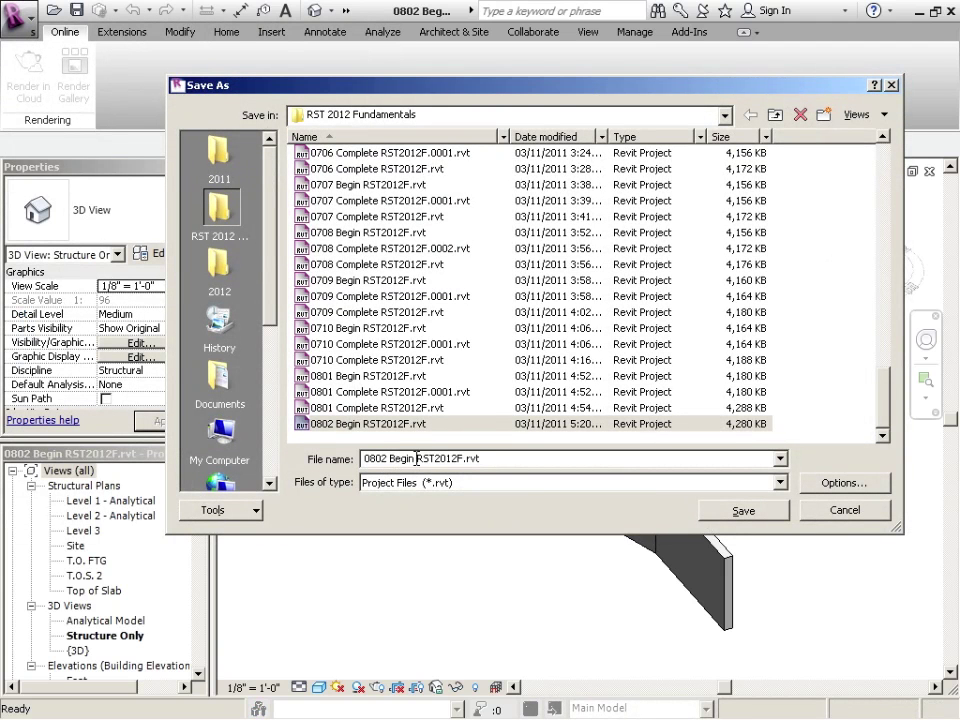
pyautogui.write('Complete')
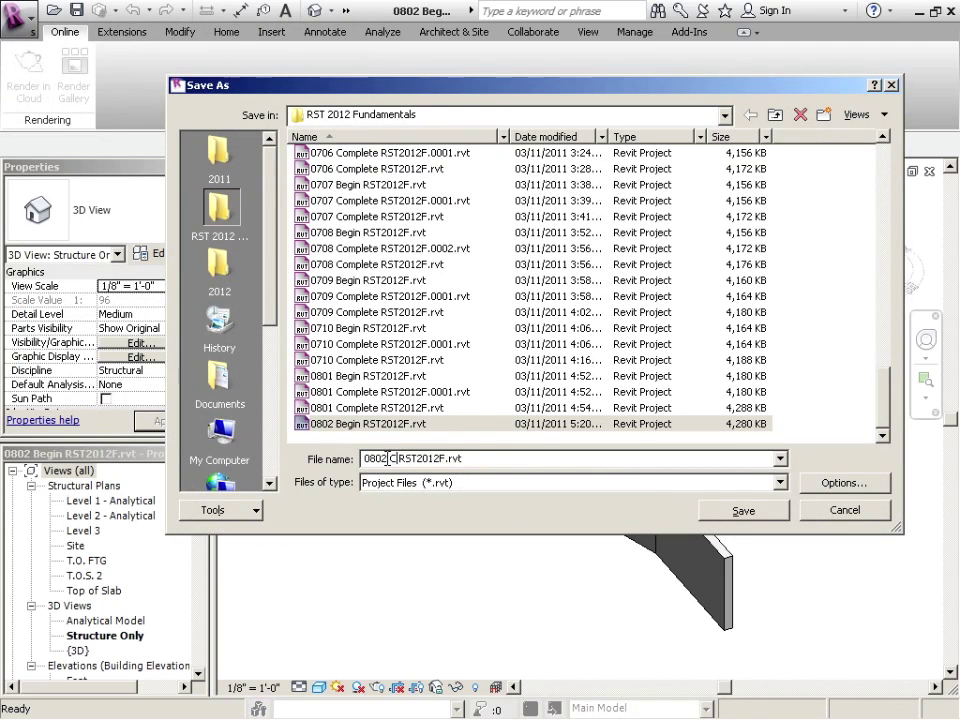
pyautogui.click(754, 511)
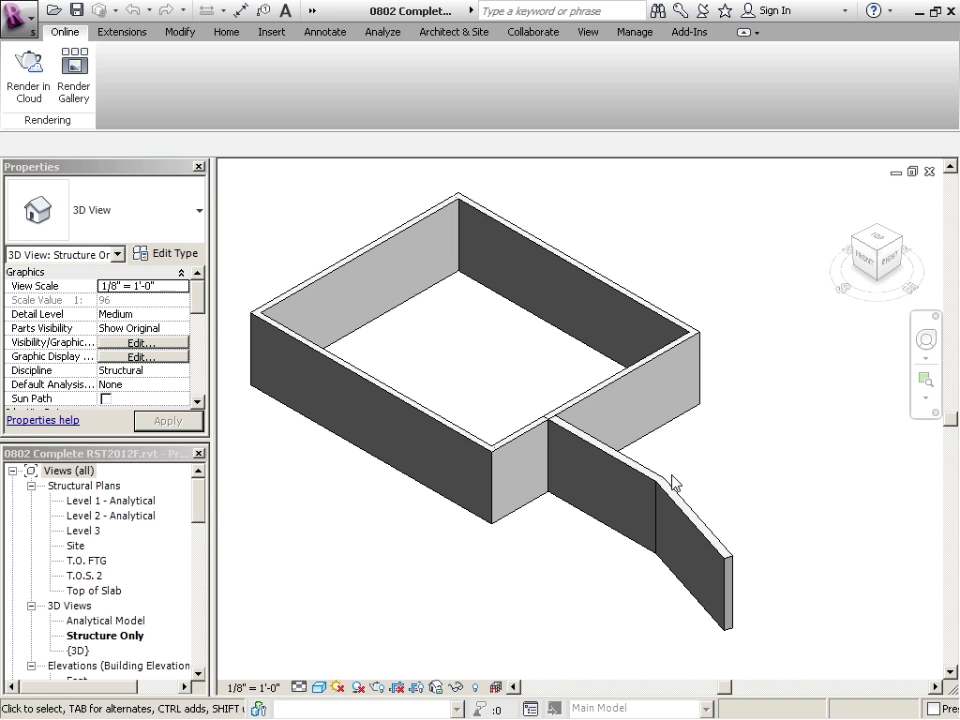
# Open the South building elevation and zoom toward the level heads
pyautogui.click(195, 572)
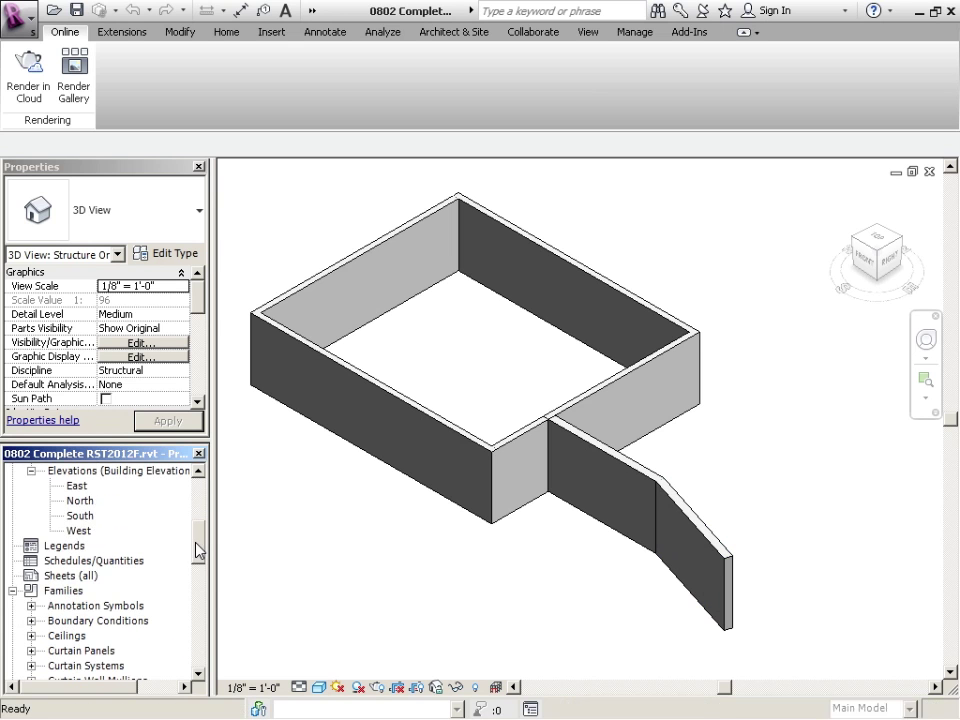
pyautogui.doubleClick(78, 515)
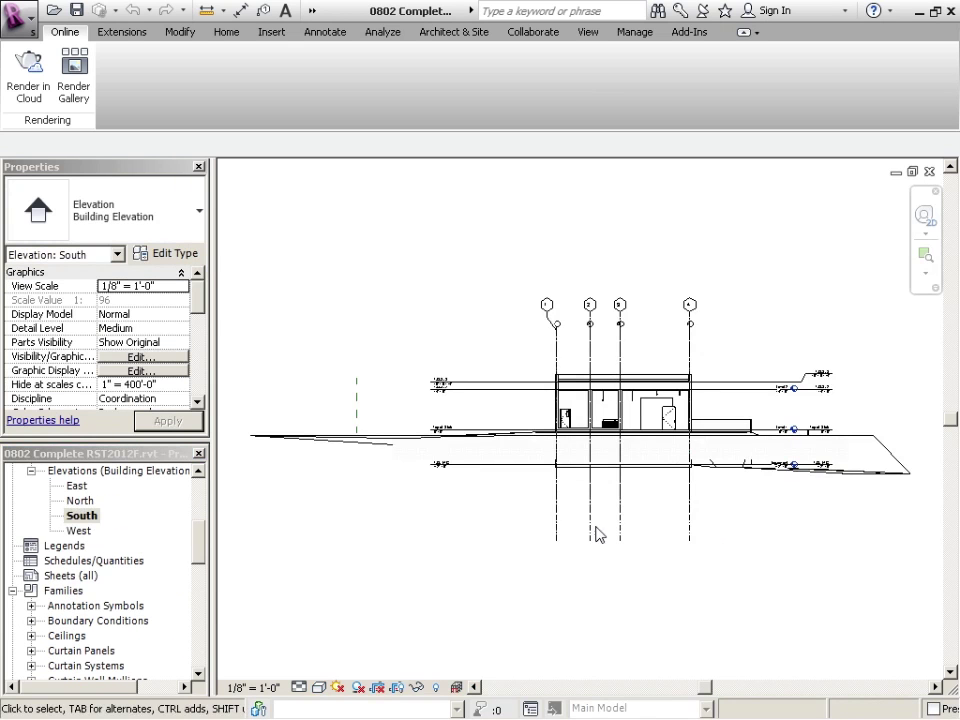
pyautogui.scroll(5, 848, 418)
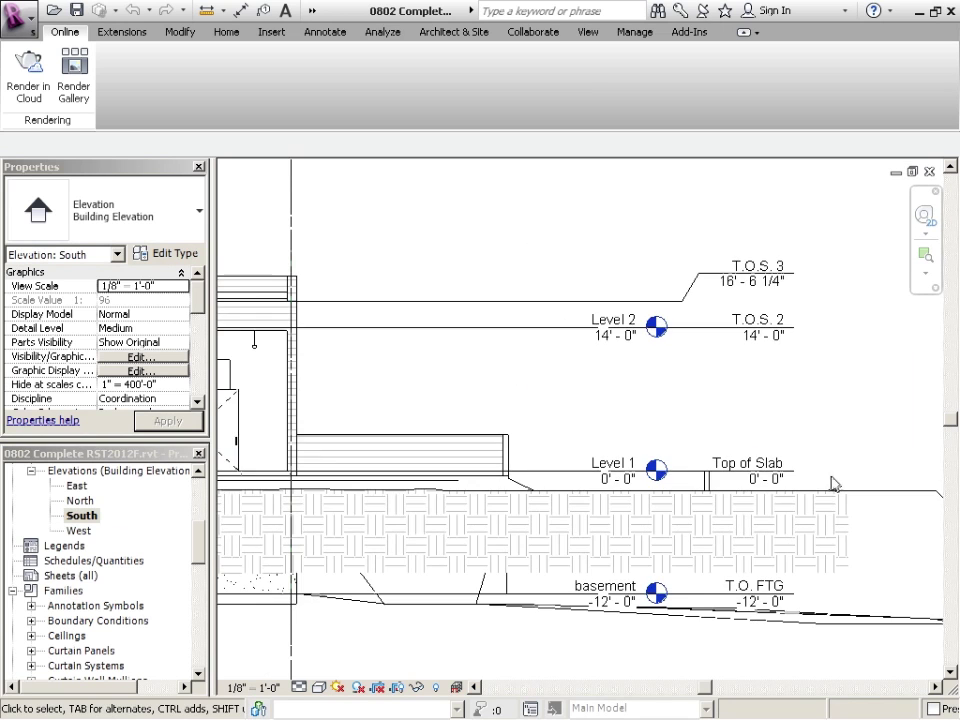
pyautogui.moveTo(831, 482); pyautogui.dragTo(660, 462, button='middle')
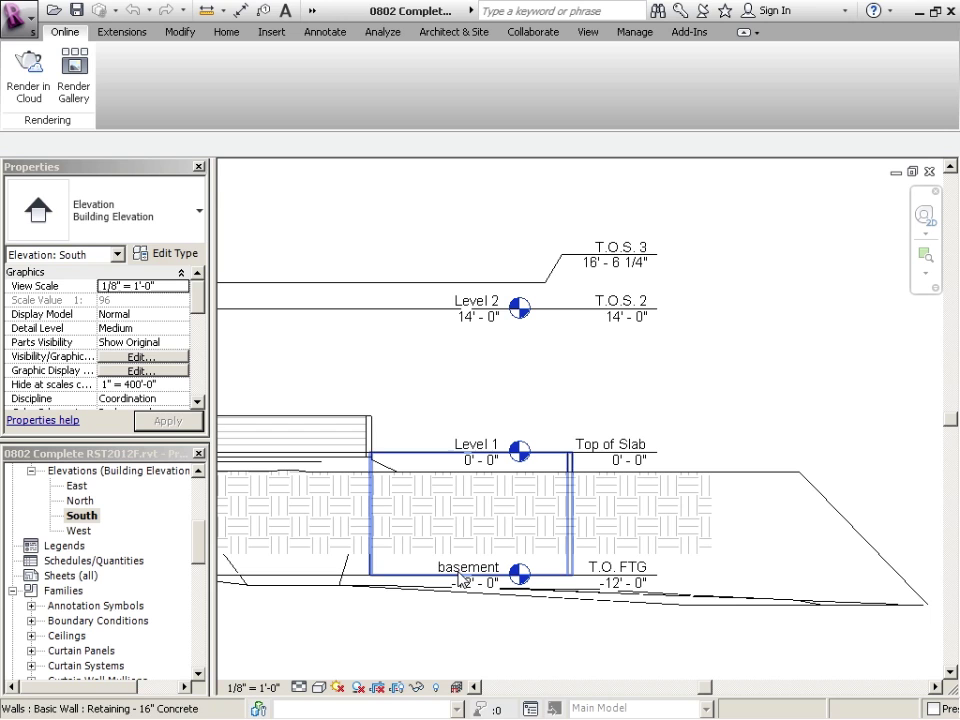
# Lower the T.O. FTG level elevation to -12' 5"
pyautogui.click(622, 578)
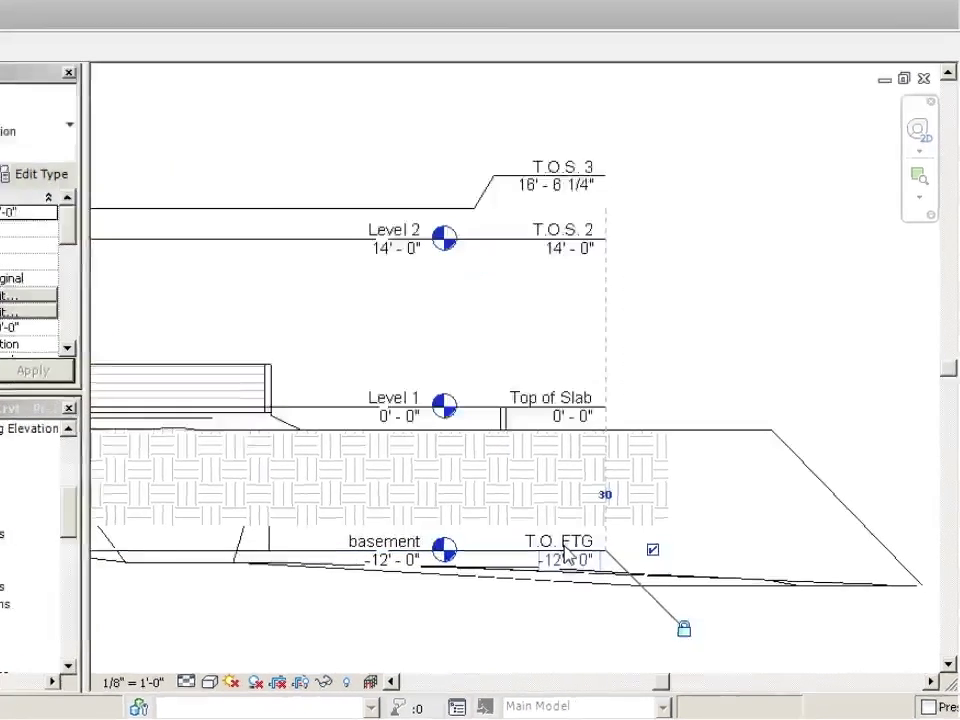
pyautogui.click(565, 556)
pyautogui.click(517, 557)
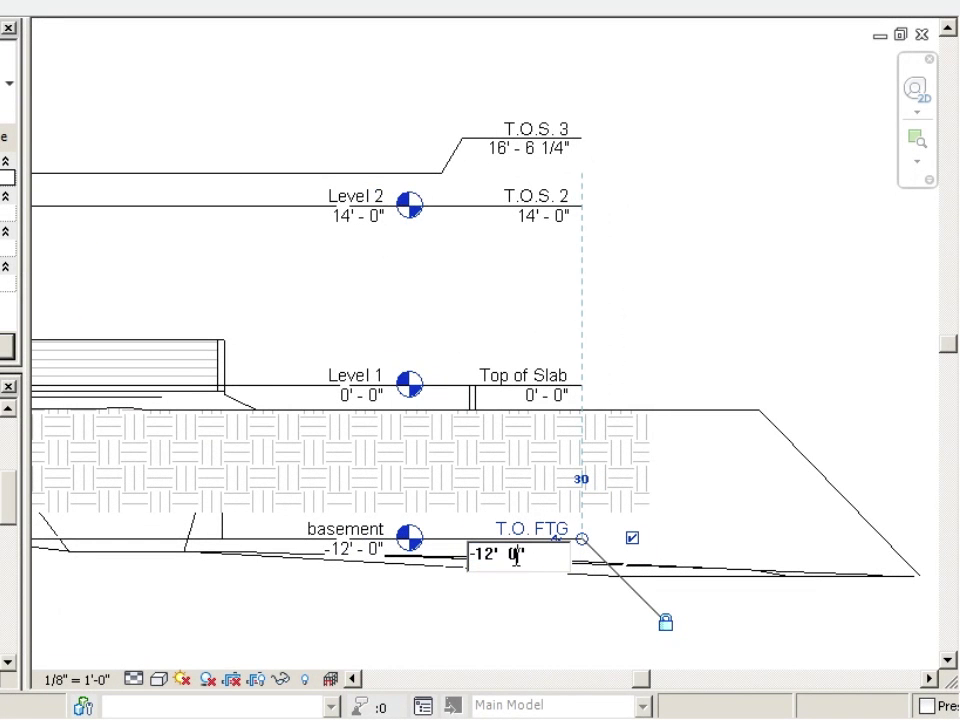
pyautogui.write('5')
pyautogui.press('Return')
pyautogui.click(449, 622)
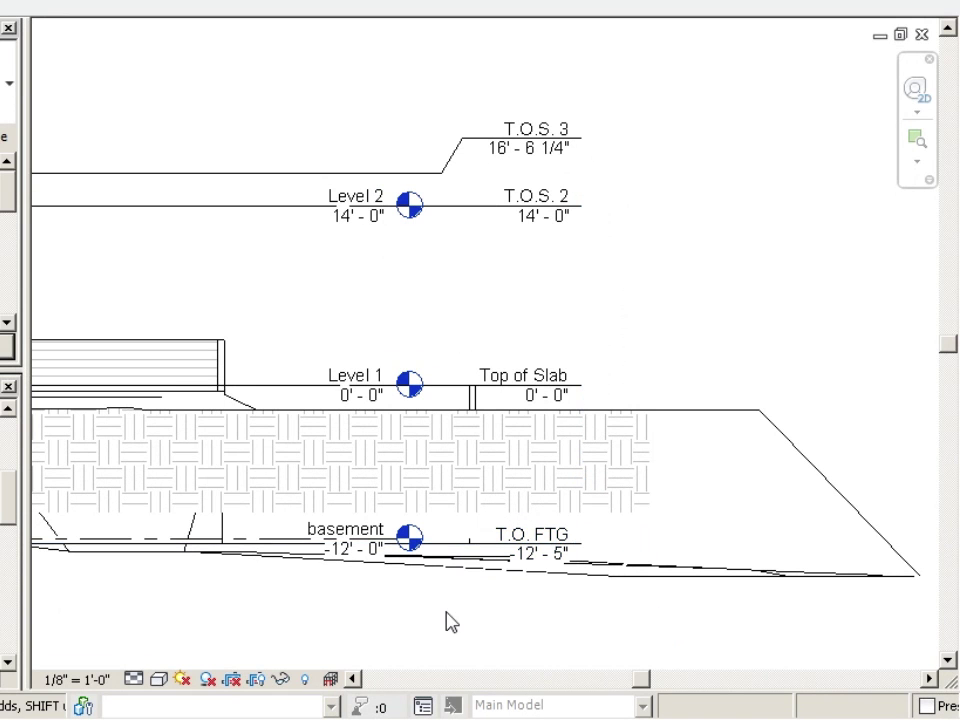
# Rename level T.O.S. 2 to T.O.Steel Low, renaming its views too
pyautogui.click(540, 217)
pyautogui.click(539, 195)
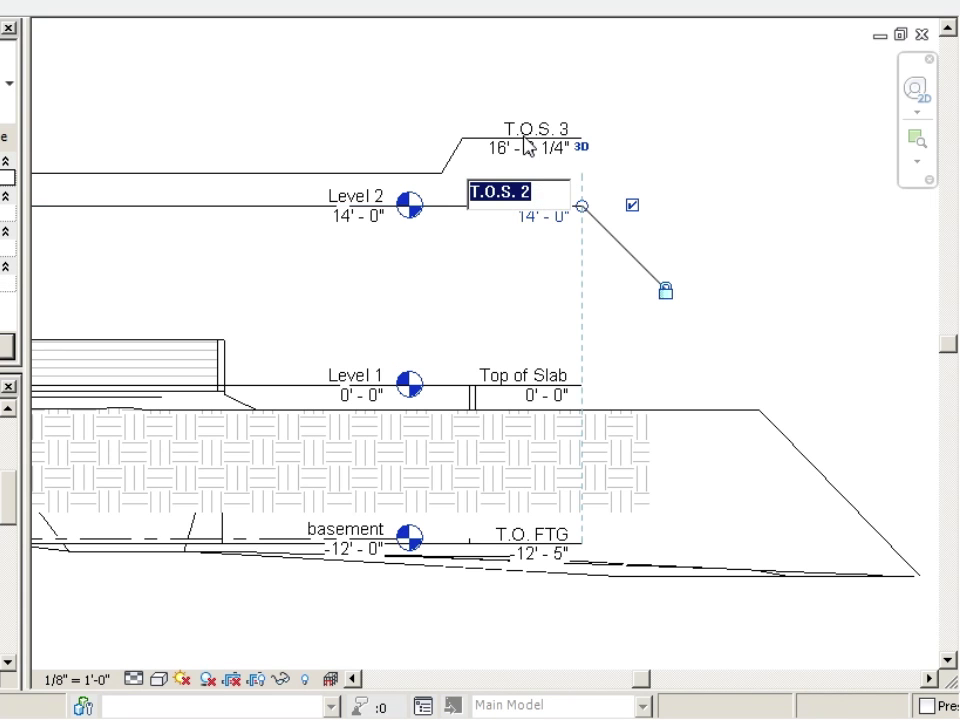
pyautogui.click(501, 192)
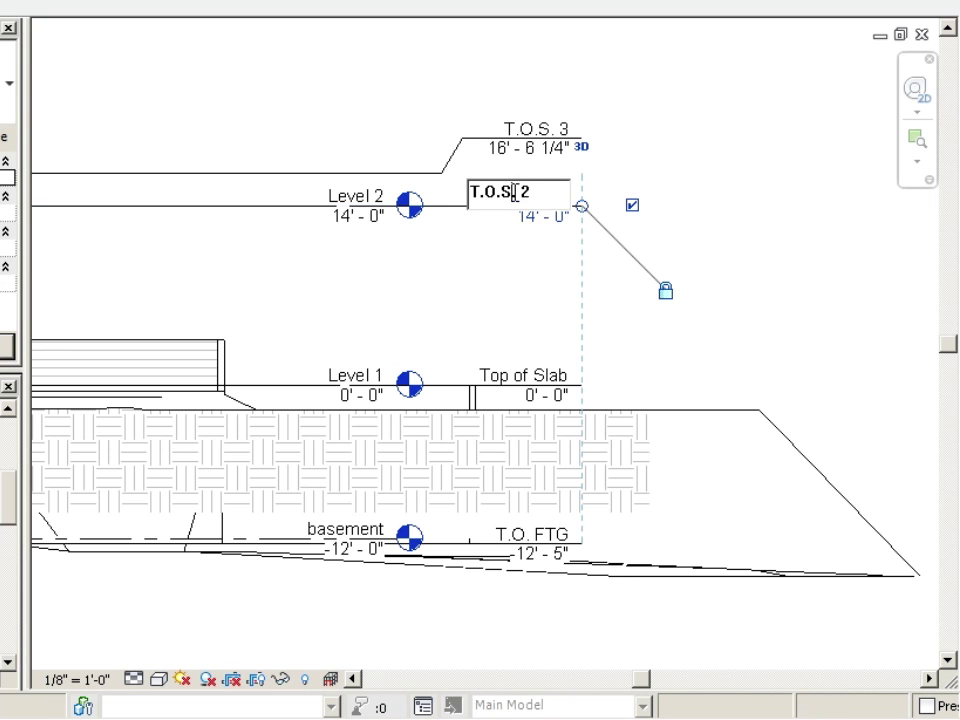
pyautogui.press('Delete')
pyautogui.press('Delete')
pyautogui.press('Delete')
pyautogui.write('teel Low')
pyautogui.press('Return')
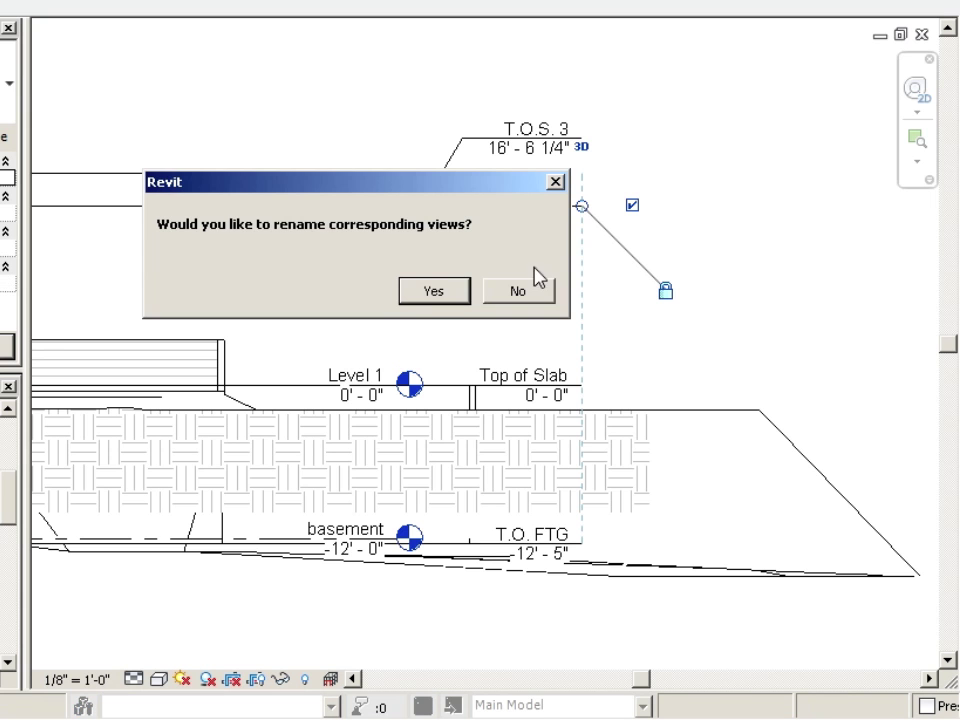
pyautogui.click(436, 291)
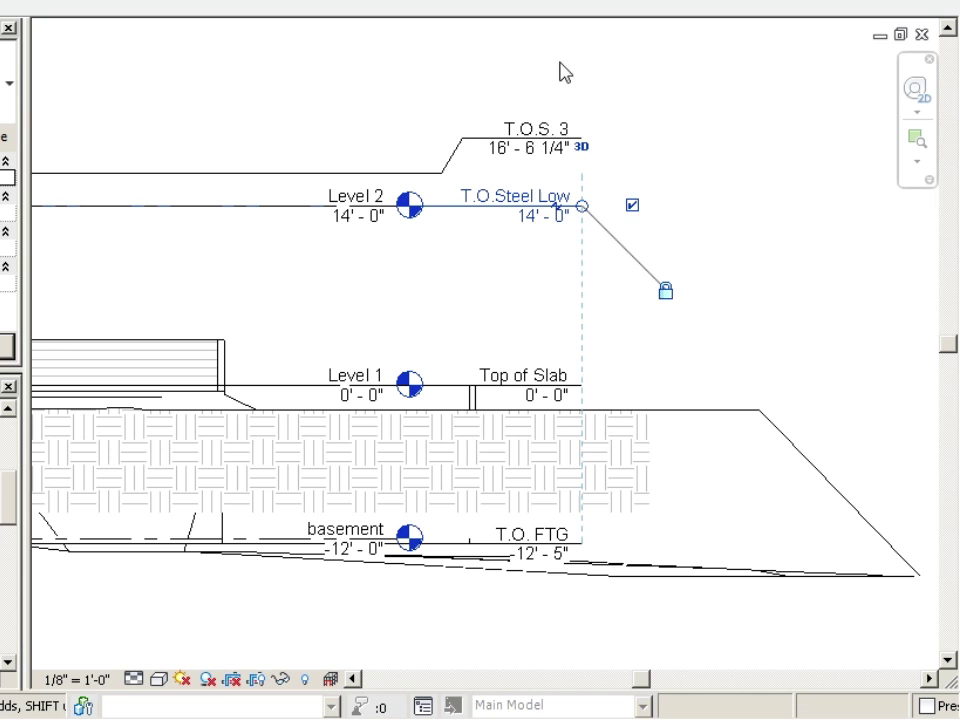
# Rename level T.O.S. 3 to T.O.Steel High
pyautogui.click(540, 131)
pyautogui.click(543, 130)
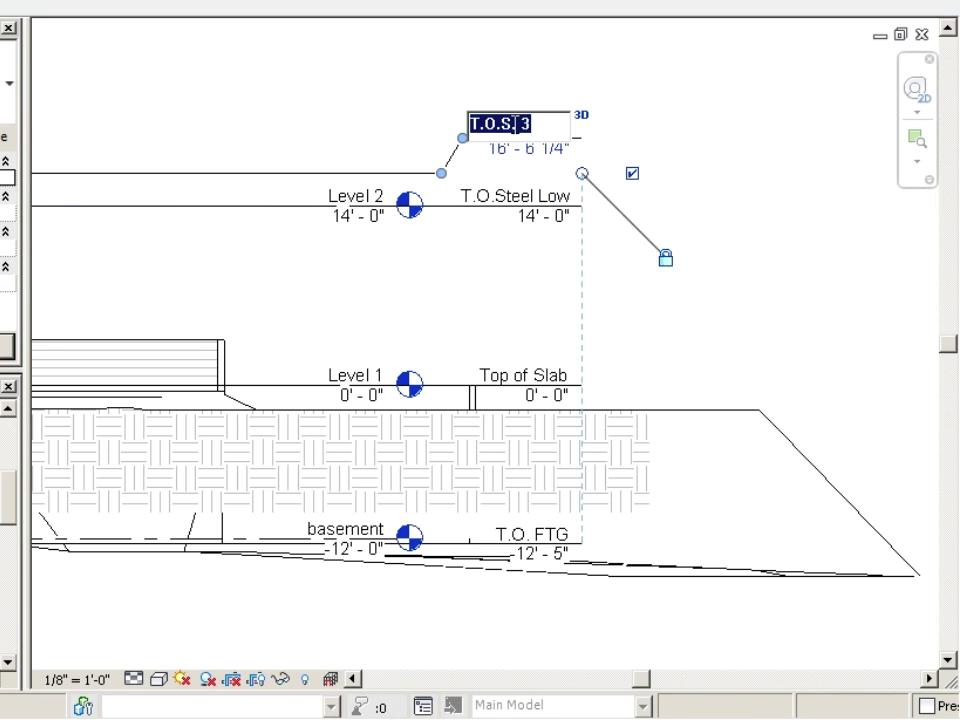
pyautogui.write('T.O.Steel')
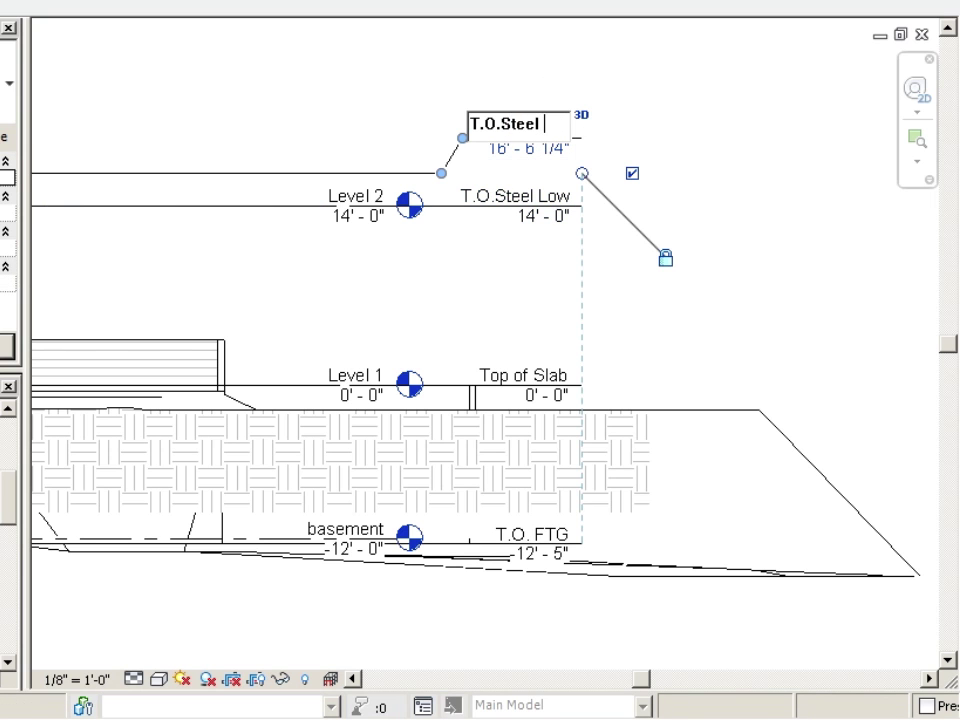
pyautogui.write(' High')
pyautogui.press('Return')
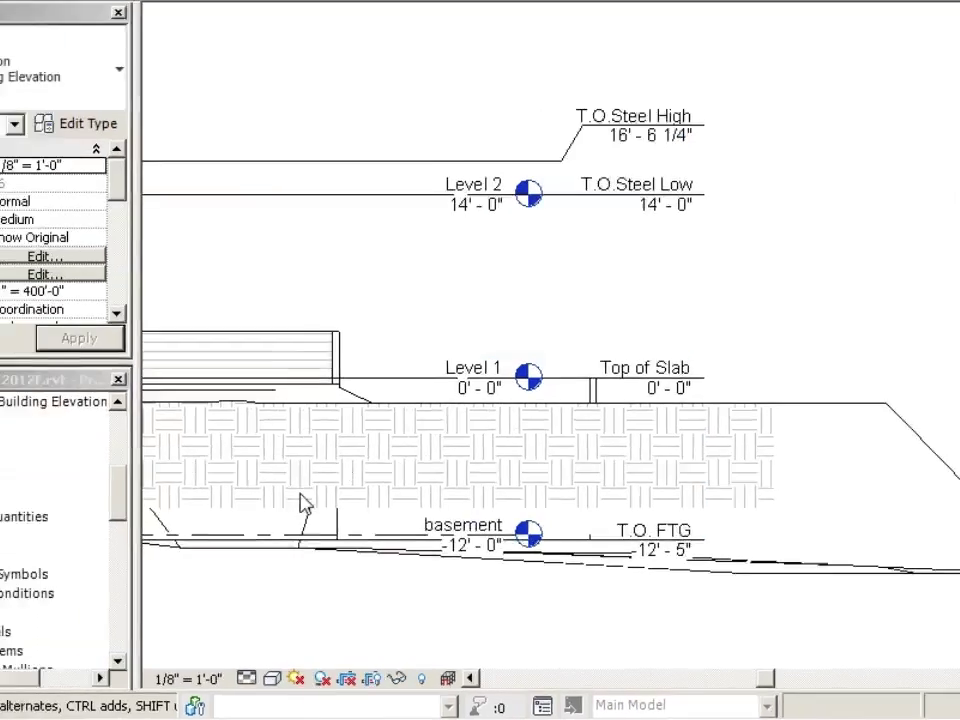
# Open the Top of Slab structural plan and zoom in on the building grids
pyautogui.scroll(5, 12, 440)
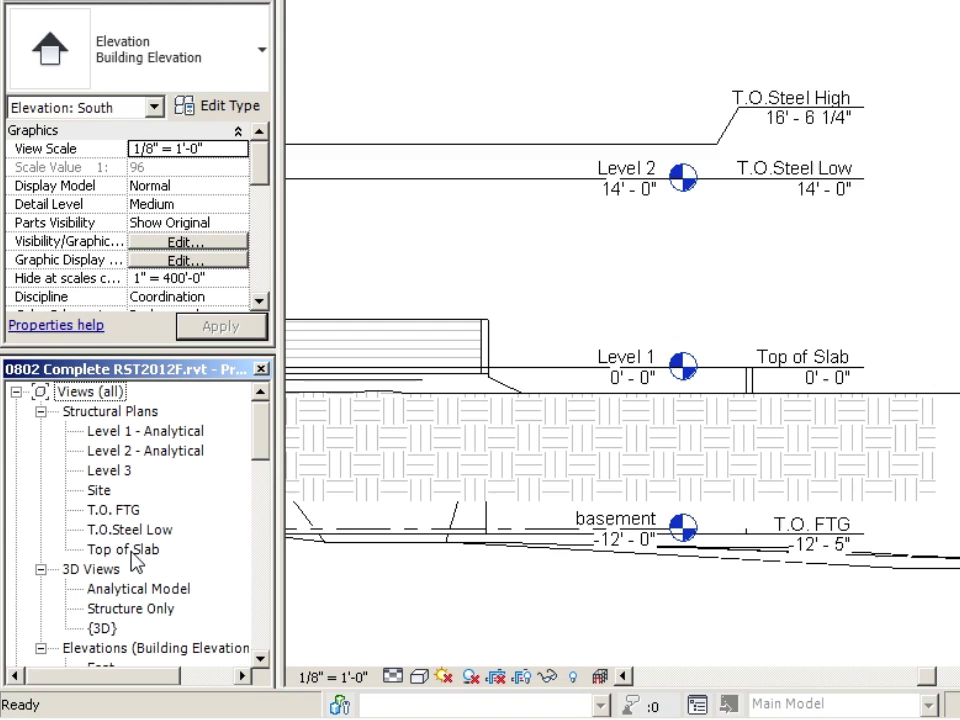
pyautogui.doubleClick(134, 550)
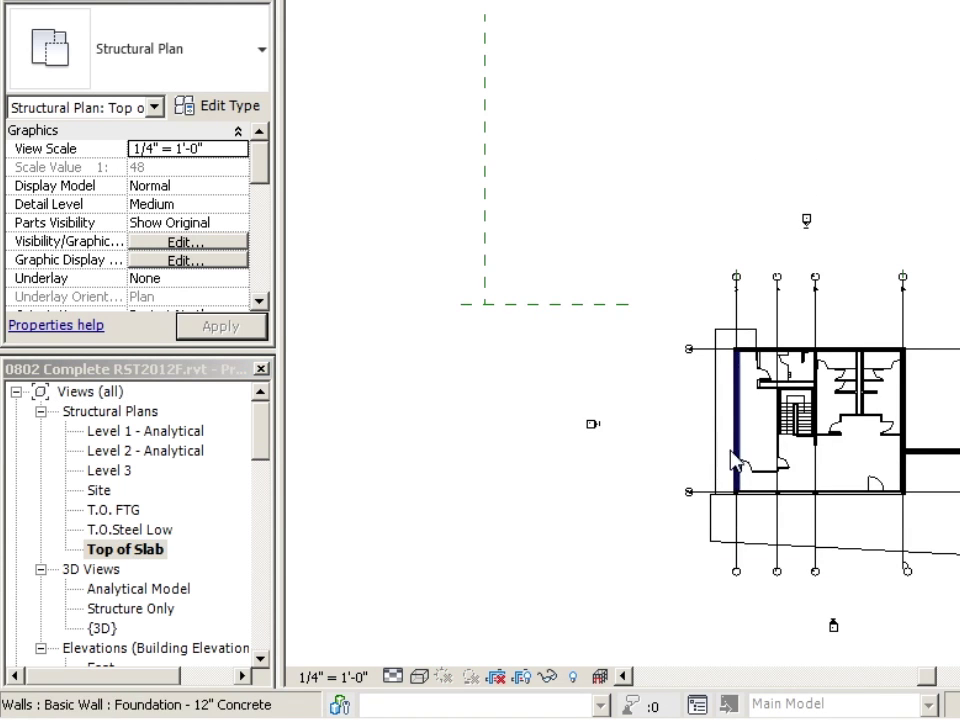
pyautogui.scroll(3, 879, 458)
pyautogui.moveTo(822, 429); pyautogui.dragTo(770, 364, button='middle')
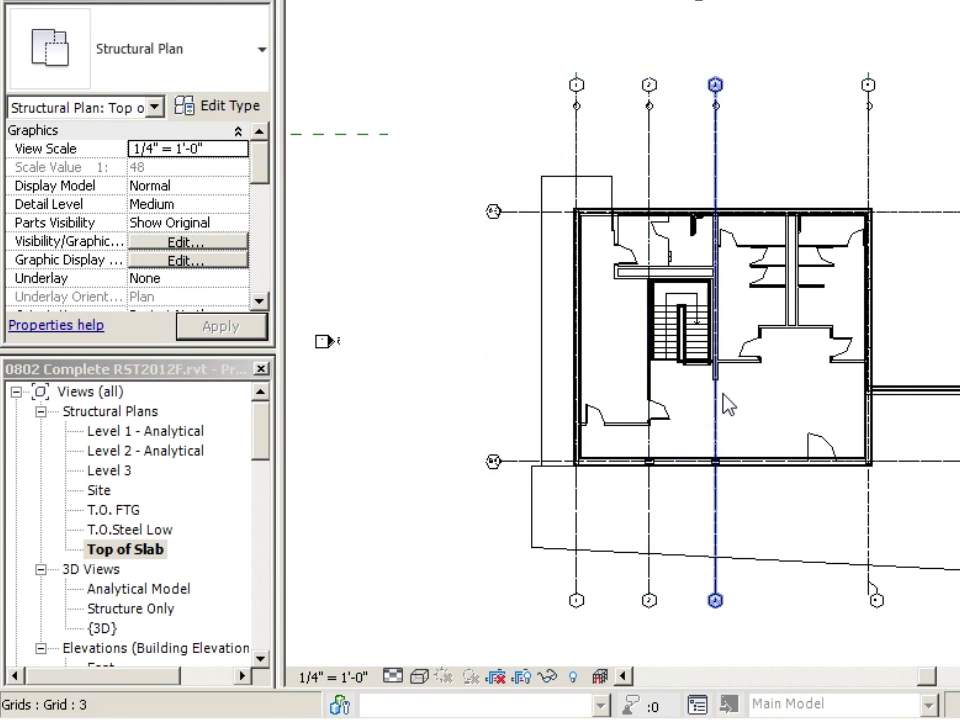
pyautogui.scroll(2, 714, 400)
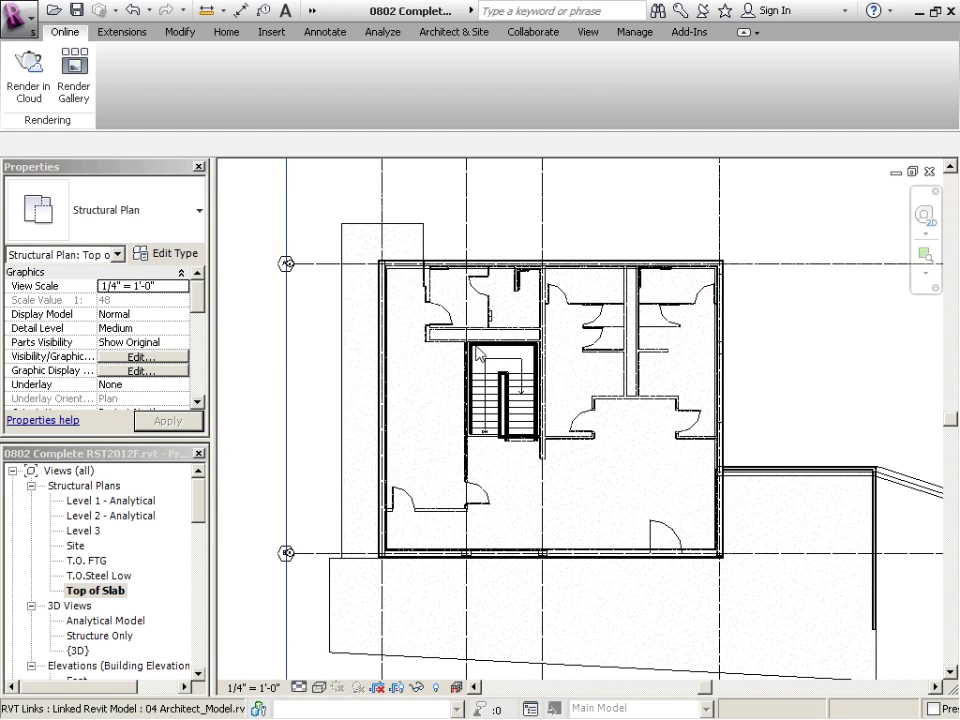
# Open the T.O. FTG structural plan and zoom in toward grid A
pyautogui.doubleClick(82, 561)
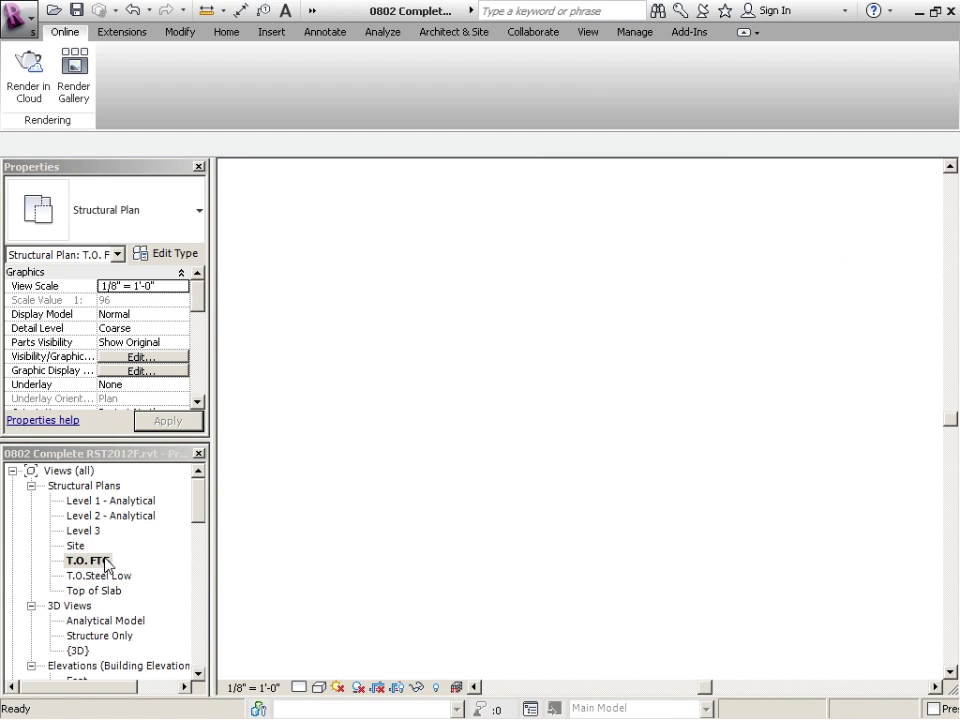
pyautogui.scroll(4, 447, 465)
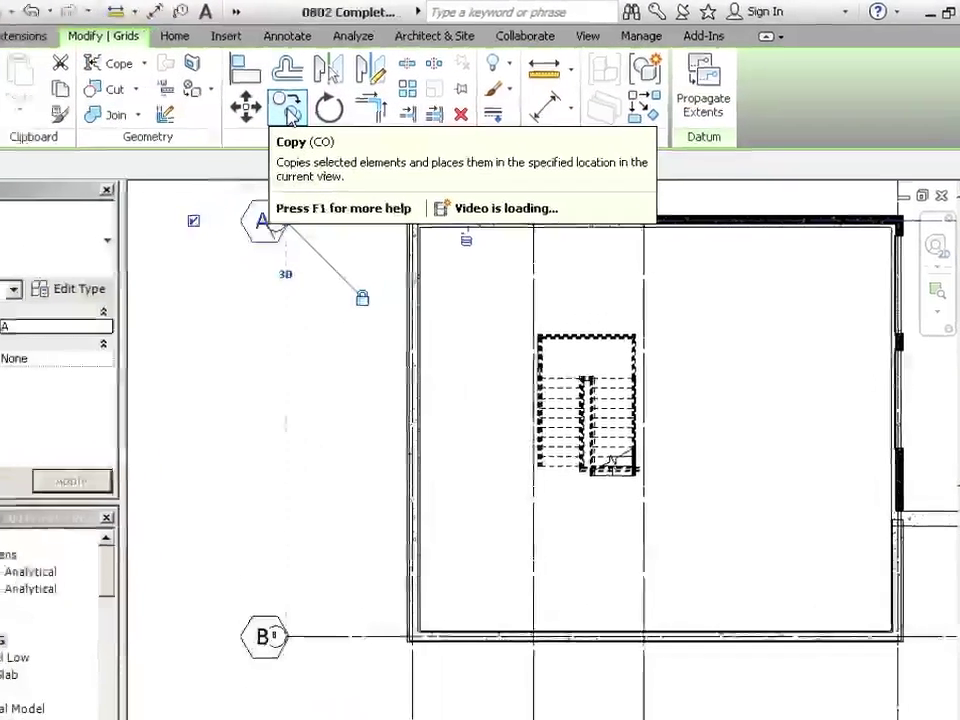
# Copy grid A down 10'4" to make grid C, then copy C down 12'11.25" for grid D
pyautogui.click(334, 99)
pyautogui.click(340, 225)
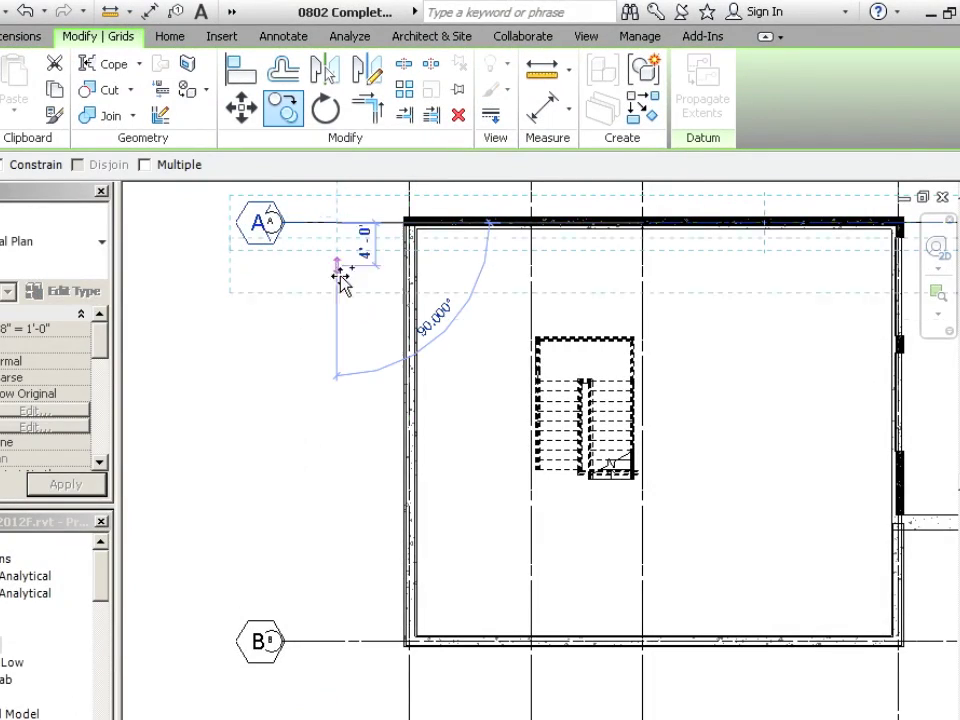
pyautogui.write('10')
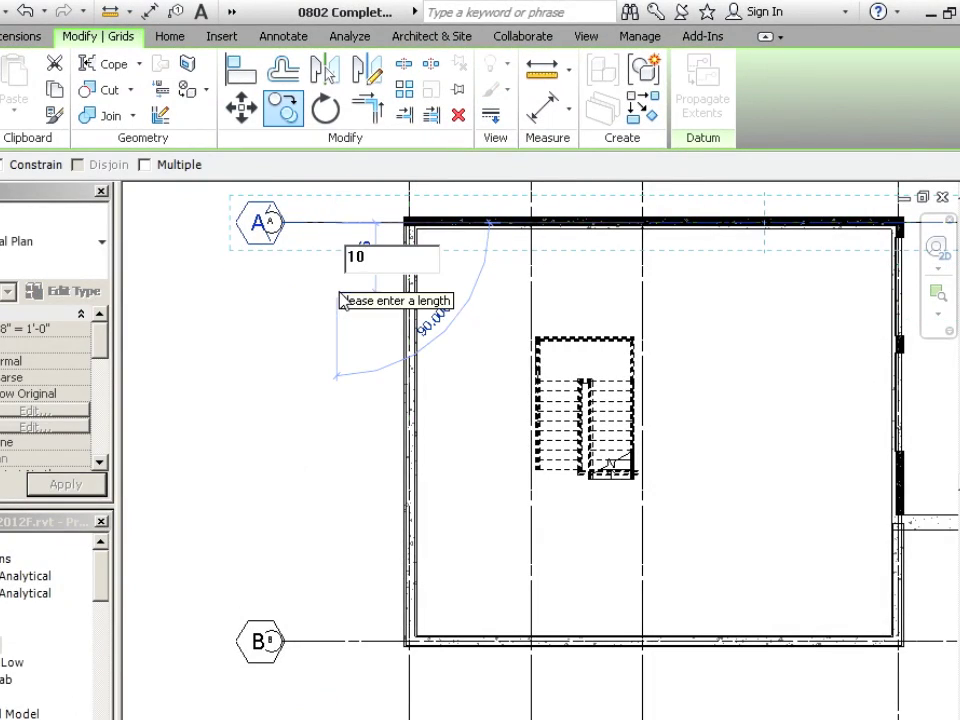
pyautogui.write("'4")
pyautogui.write('.')
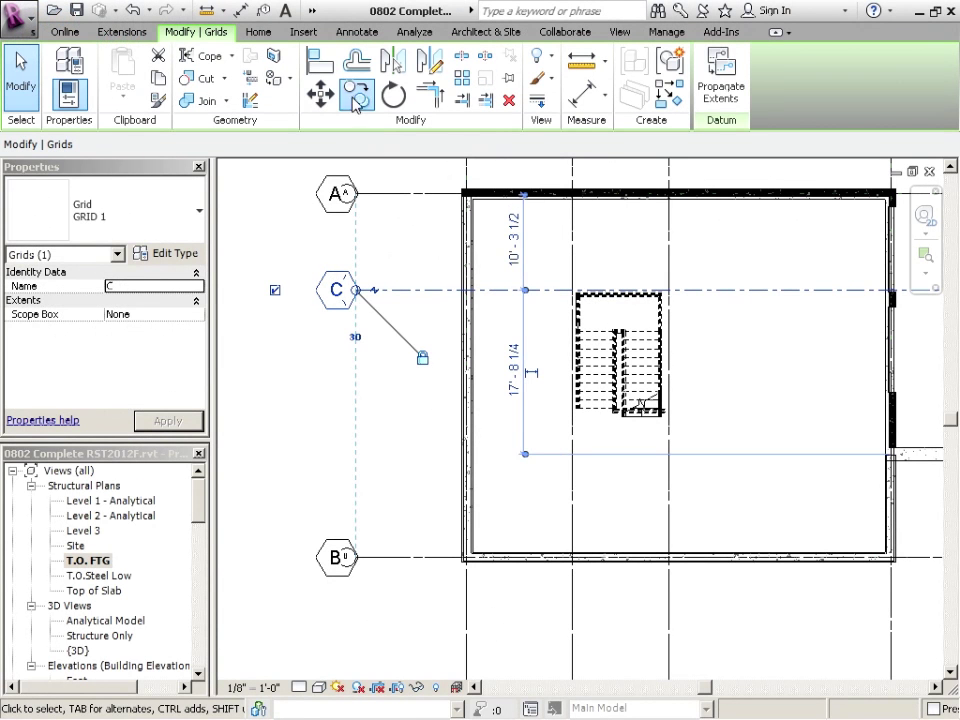
pyautogui.click(357, 96)
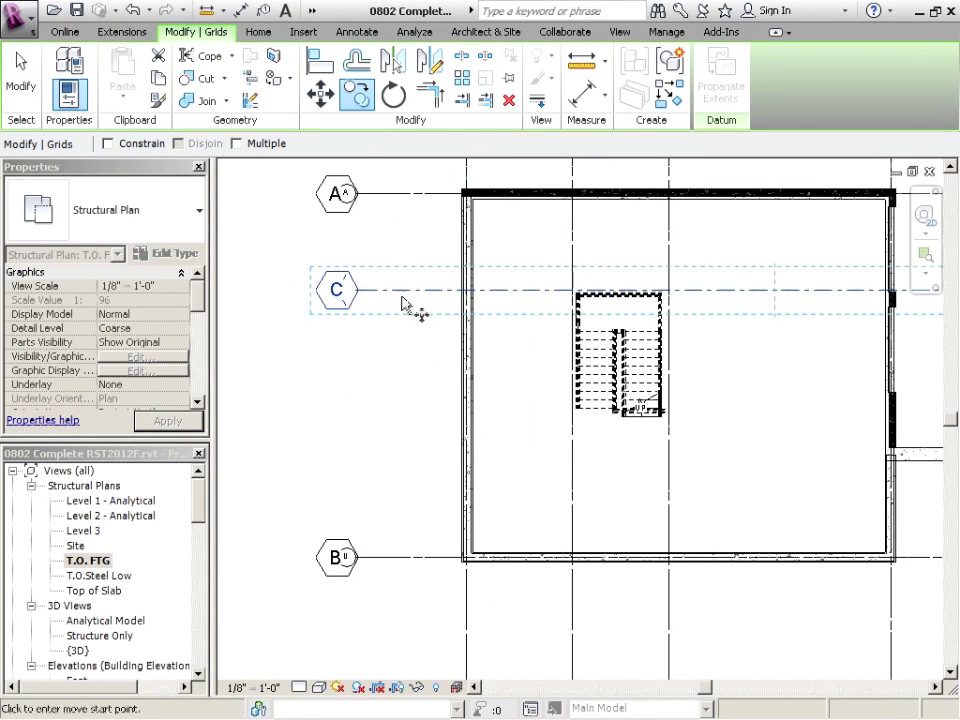
pyautogui.click(436, 290)
pyautogui.write('12"')
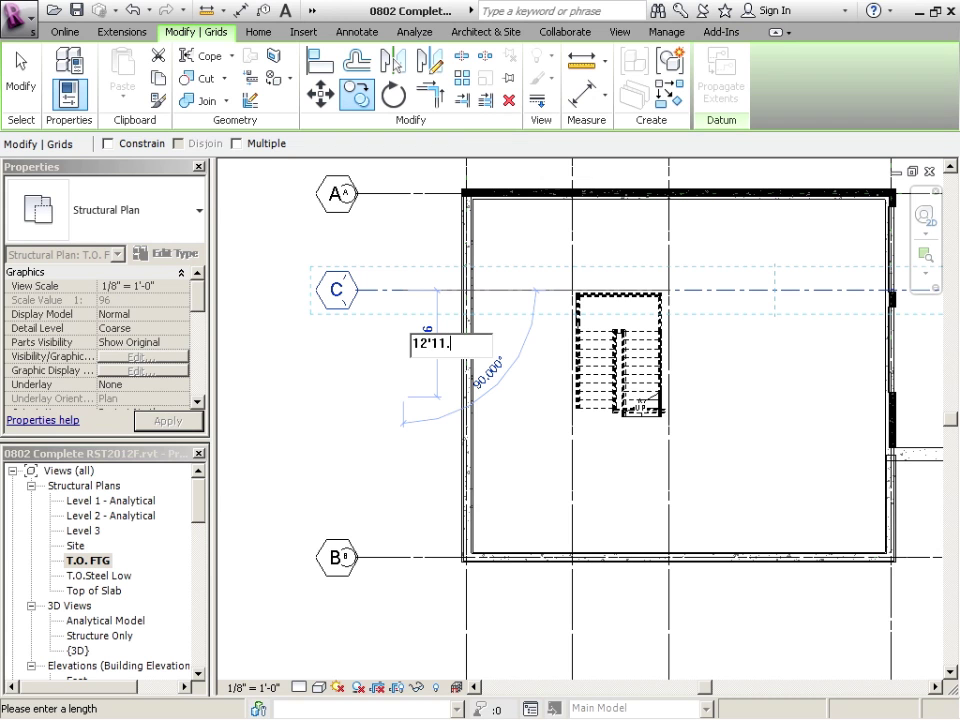
pyautogui.press('Return')
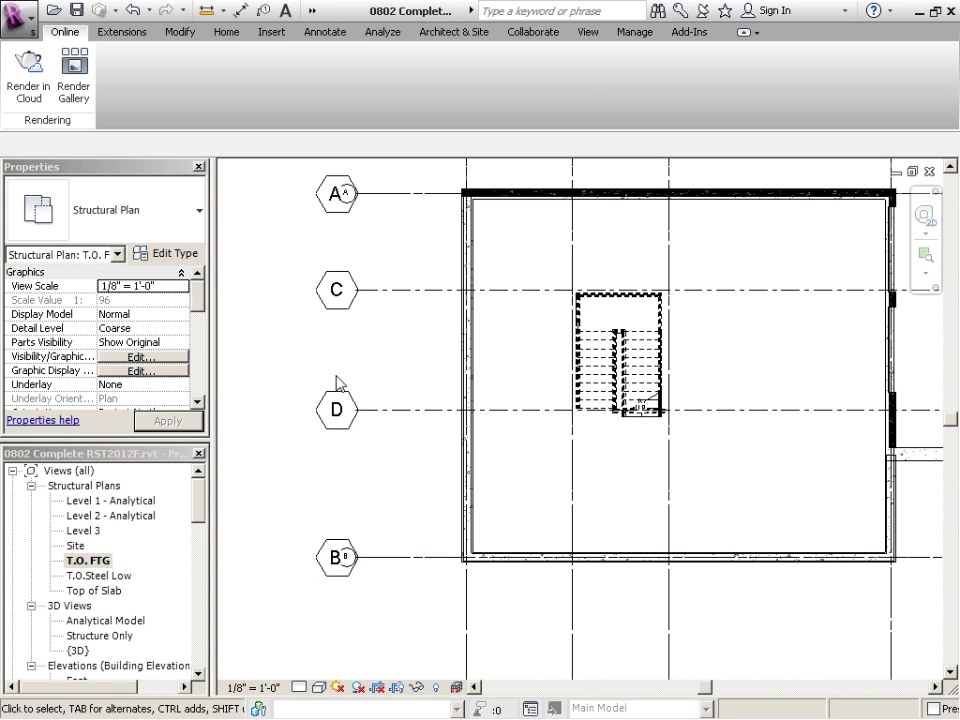
# Rename the upper new grid to a temporary B1 after the duplicate-name error
pyautogui.doubleClick(333, 291)
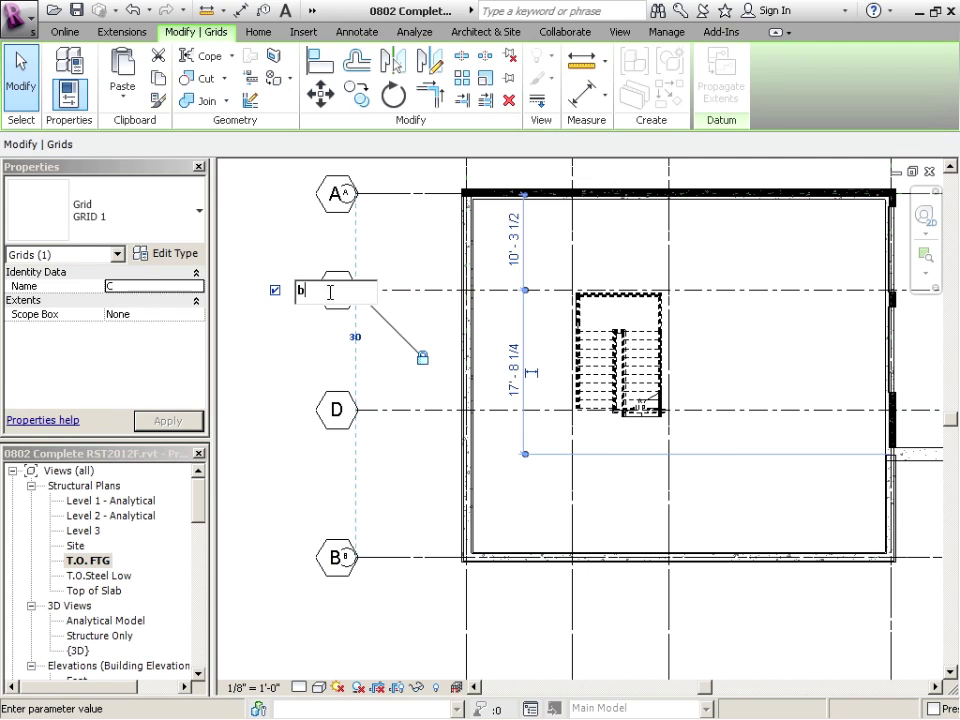
pyautogui.write('b')
pyautogui.press('capslock')
pyautogui.press('BackSpace')
pyautogui.write('B')
pyautogui.press('Return')
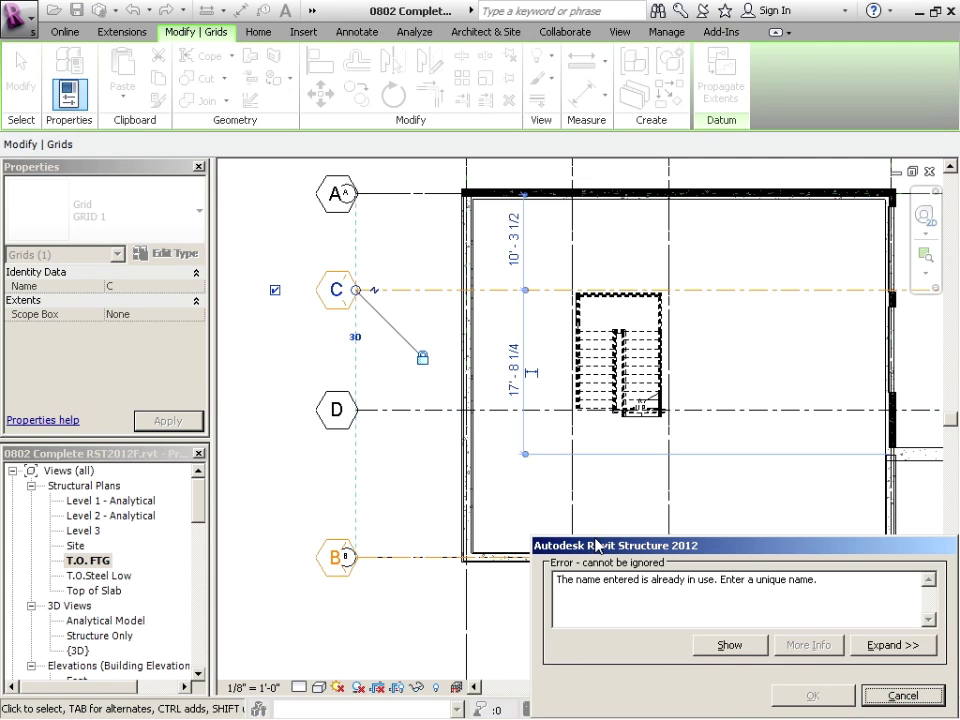
pyautogui.click(900, 694)
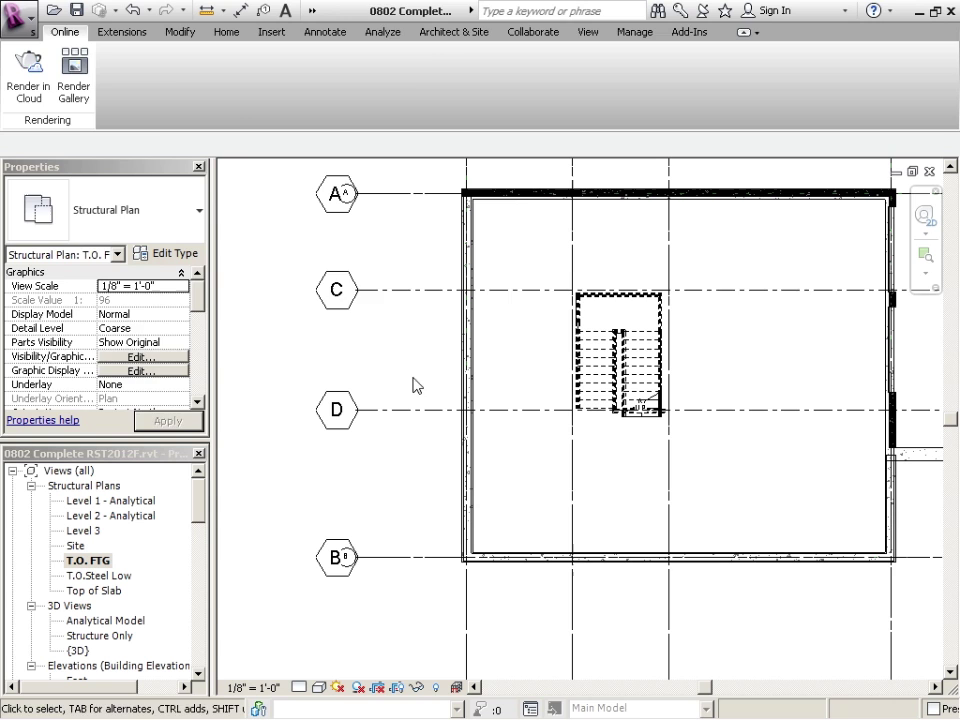
pyautogui.doubleClick(333, 291)
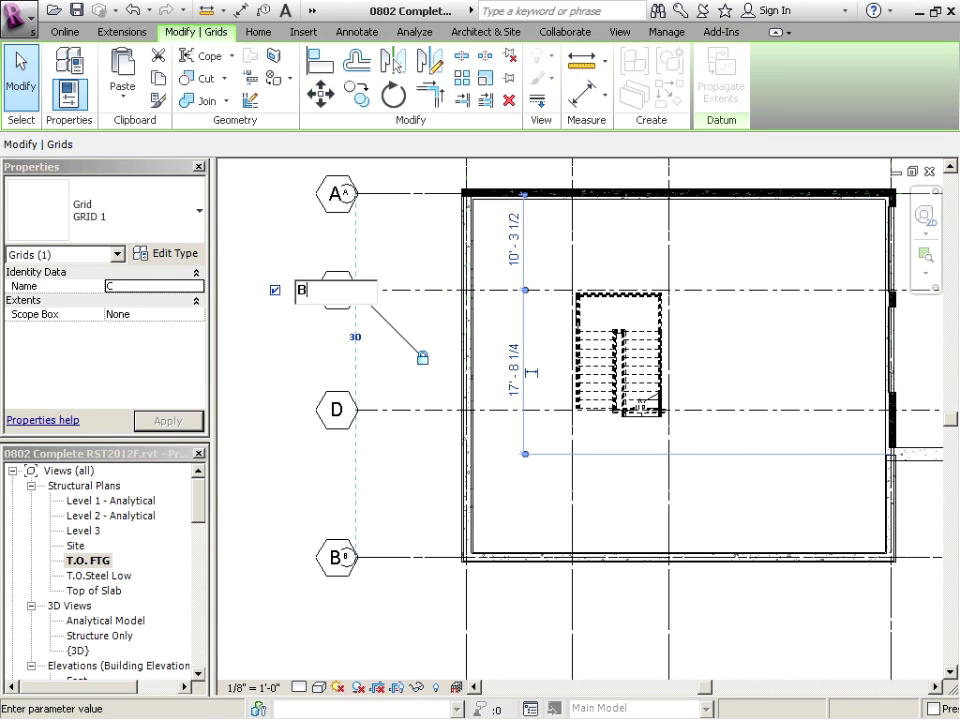
pyautogui.click(336, 410)
# Rename grid D to C and the bottom grid B to D
pyautogui.doubleClick(335, 410)
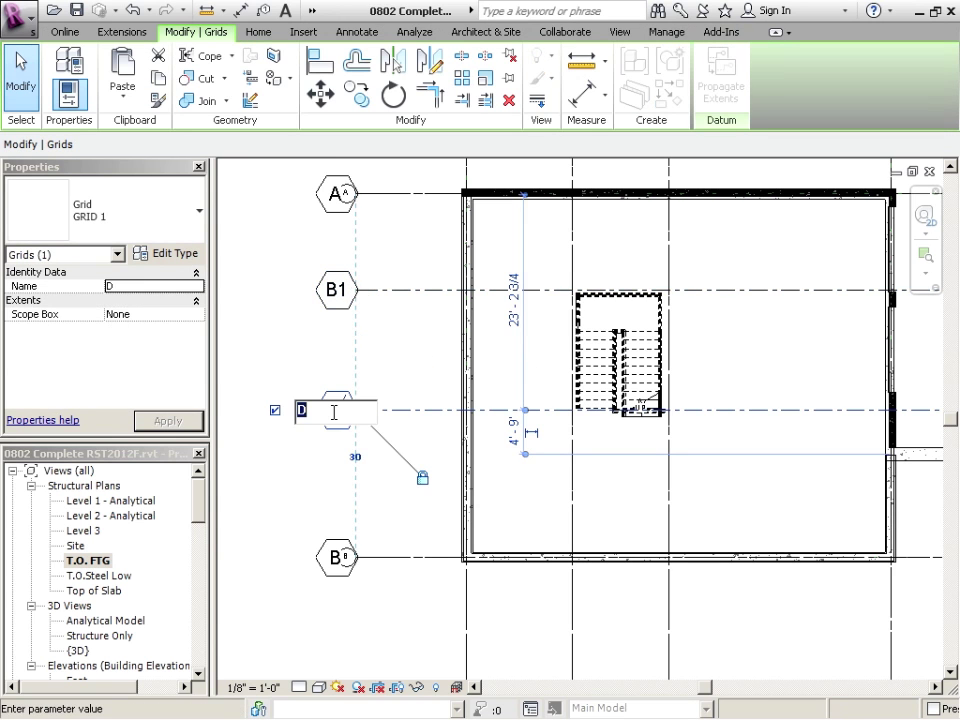
pyautogui.write('C')
pyautogui.click(335, 557)
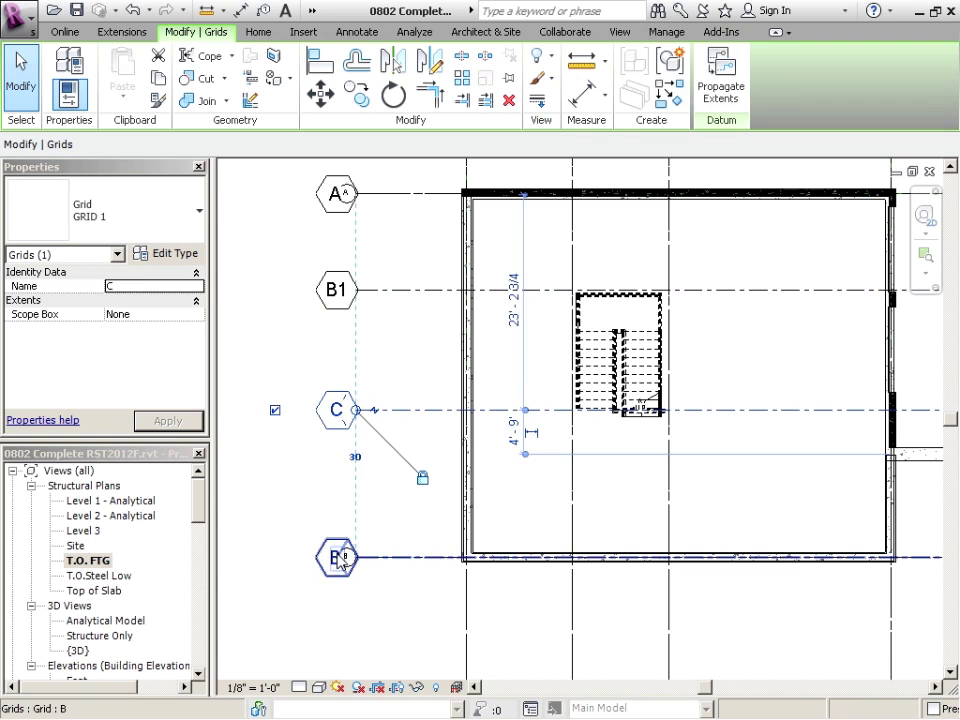
pyautogui.doubleClick(335, 557)
pyautogui.write('D')
pyautogui.press('Return')
# Rename grid B1 to B and clear the selection
pyautogui.click(334, 289)
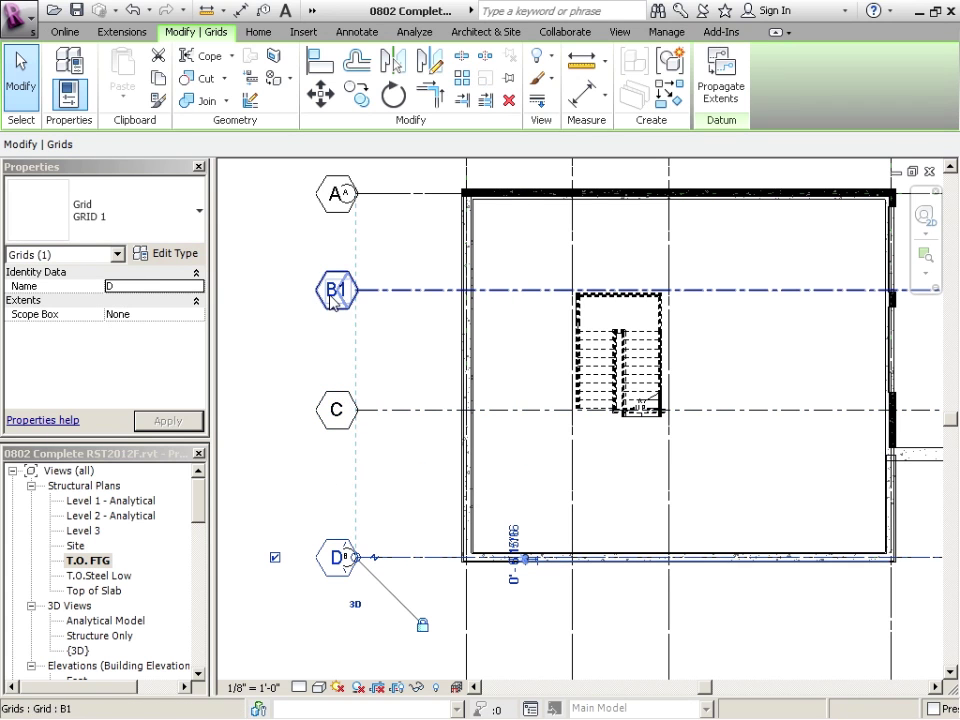
pyautogui.doubleClick(332, 290)
pyautogui.write('B')
pyautogui.press('Return')
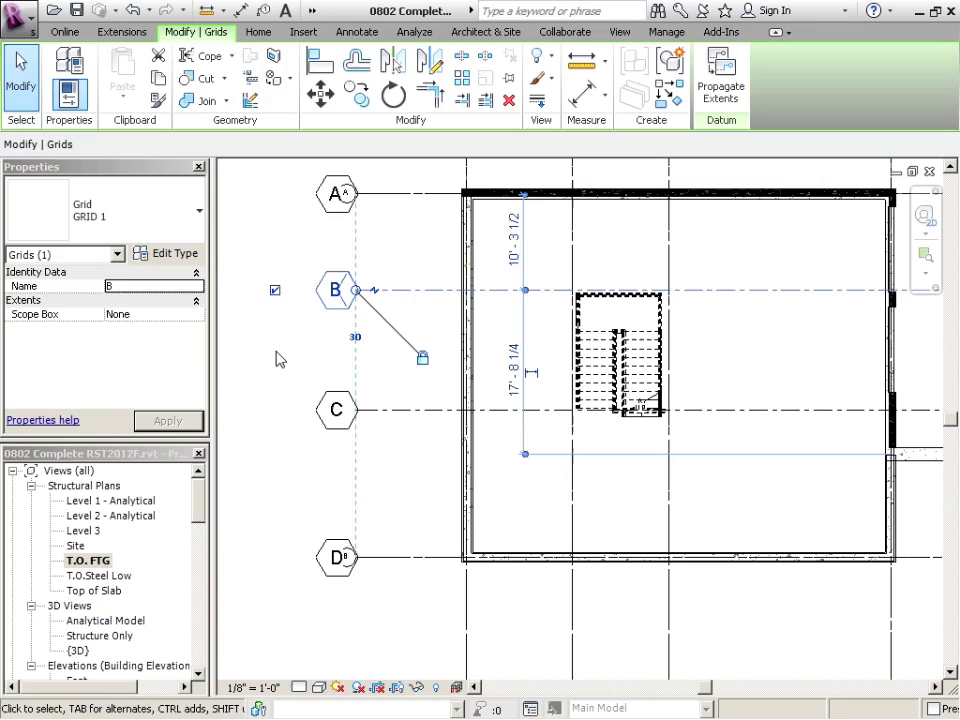
pyautogui.press('Escape')
pyautogui.scroll(-3, 283, 355)
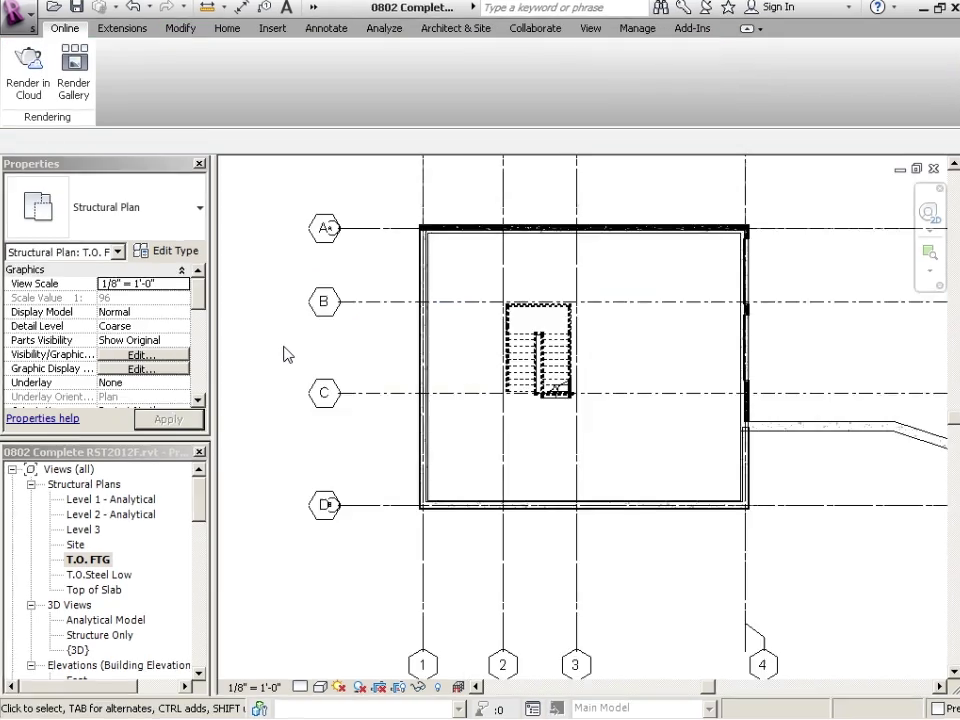
pyautogui.scroll(-1, 197, 521)
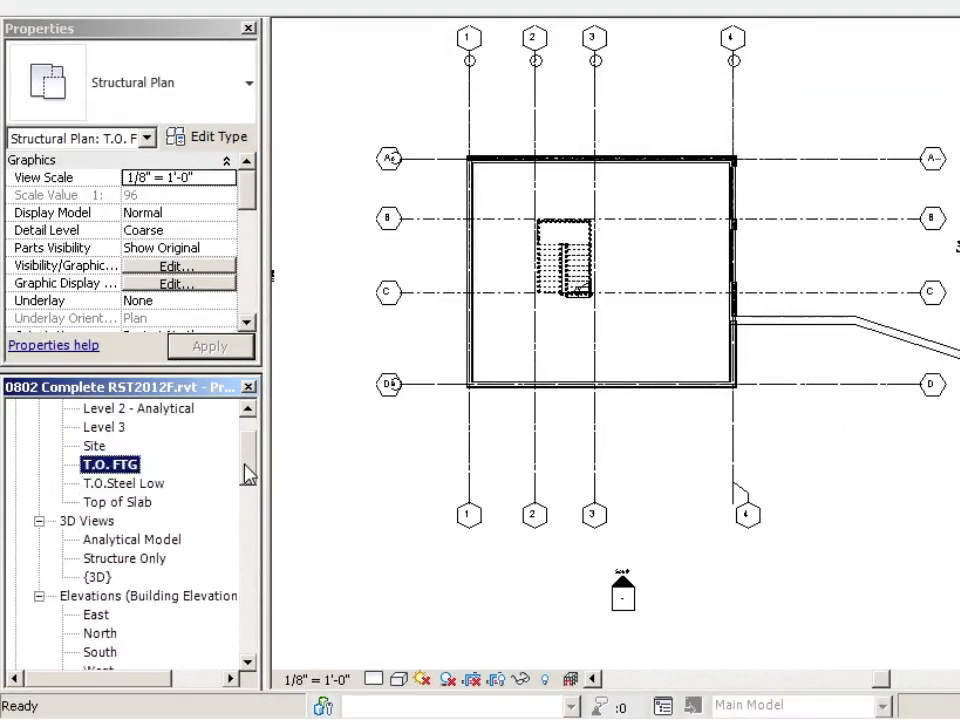
pyautogui.moveTo(248, 475); pyautogui.dragTo(246, 514)
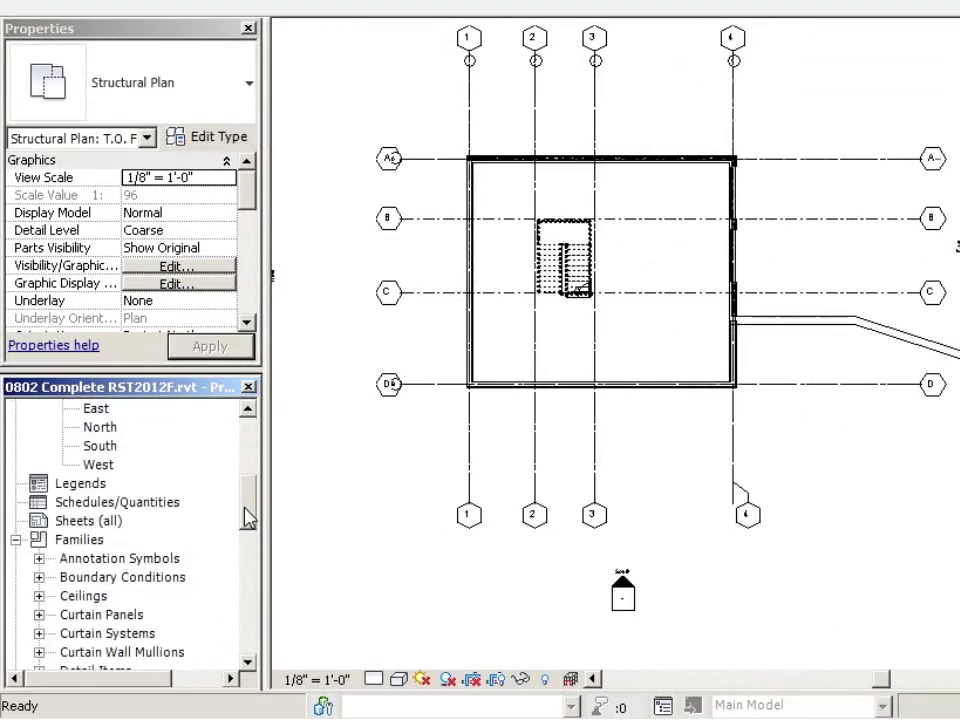
pyautogui.doubleClick(96, 408)
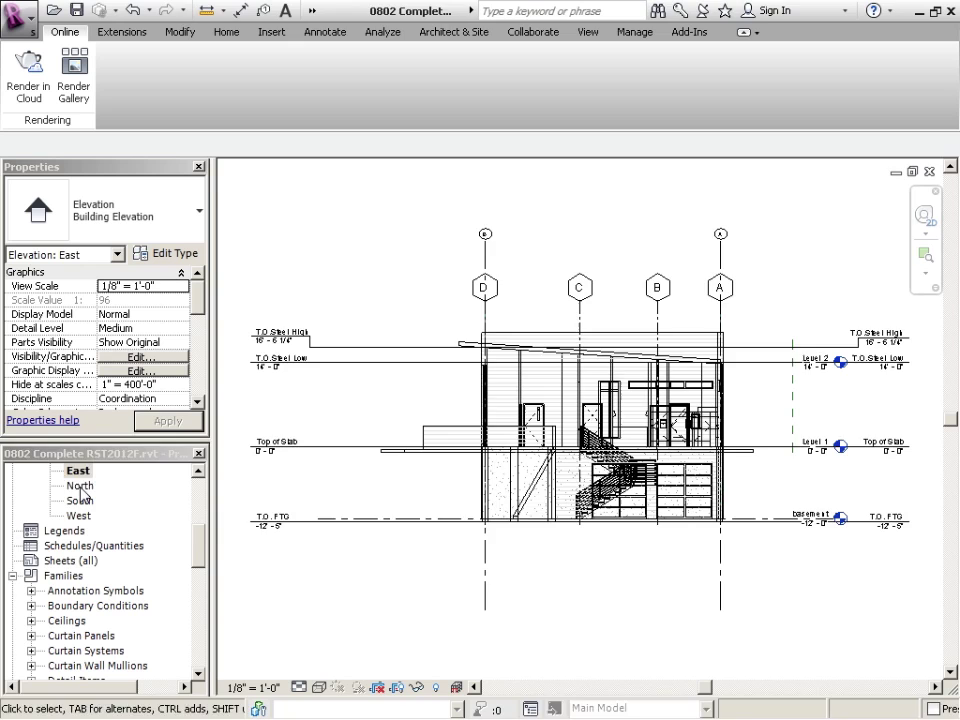
pyautogui.doubleClick(80, 485)
pyautogui.doubleClick(79, 503)
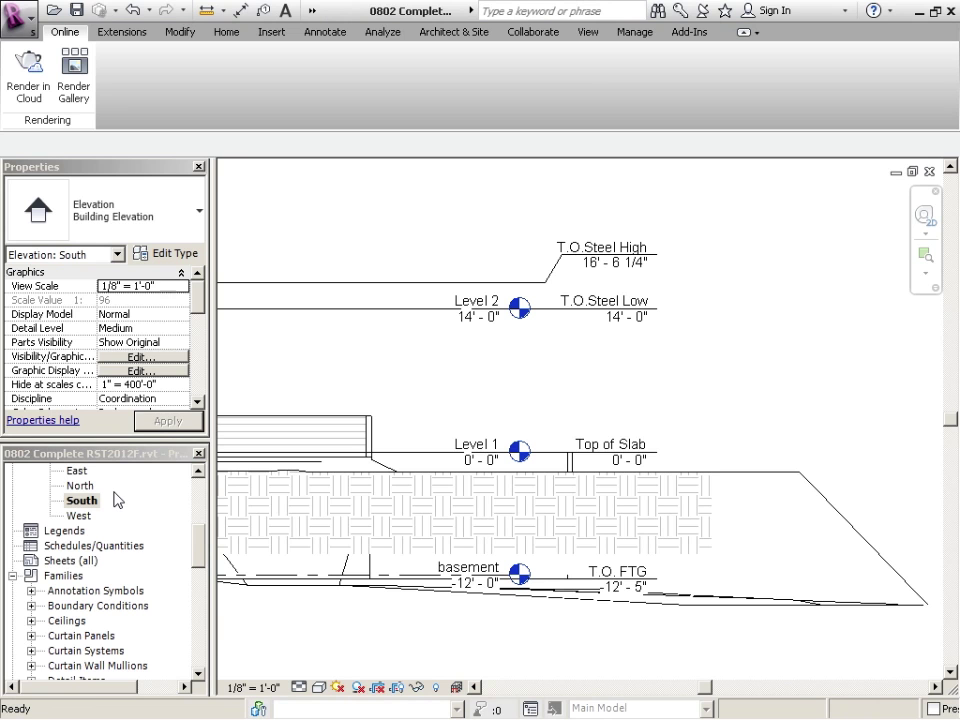
pyautogui.moveTo(201, 553); pyautogui.dragTo(207, 519)
pyautogui.scroll(1, 204, 525)
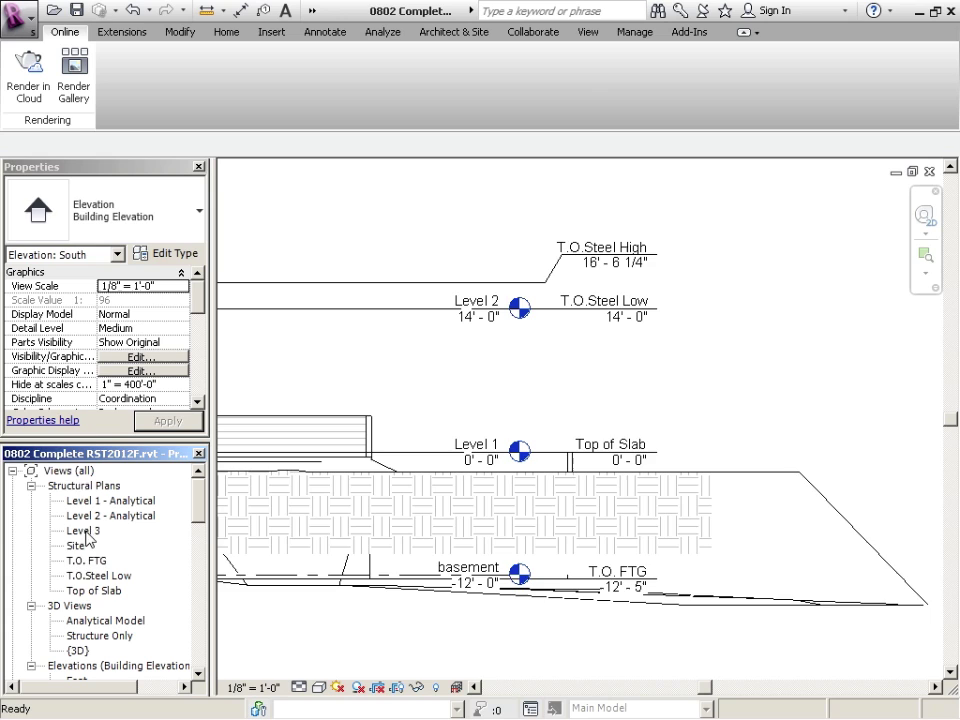
# Reopen the T.O. FTG structural plan and zoom in
pyautogui.doubleClick(85, 562)
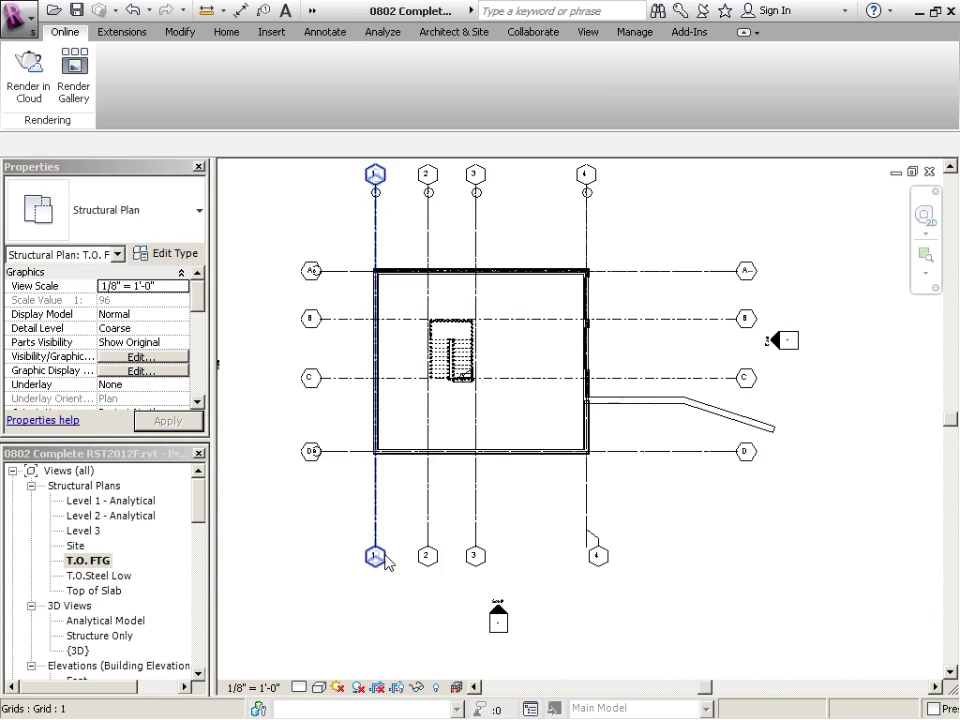
pyautogui.scroll(5, 447, 356)
pyautogui.scroll(2, 413, 333)
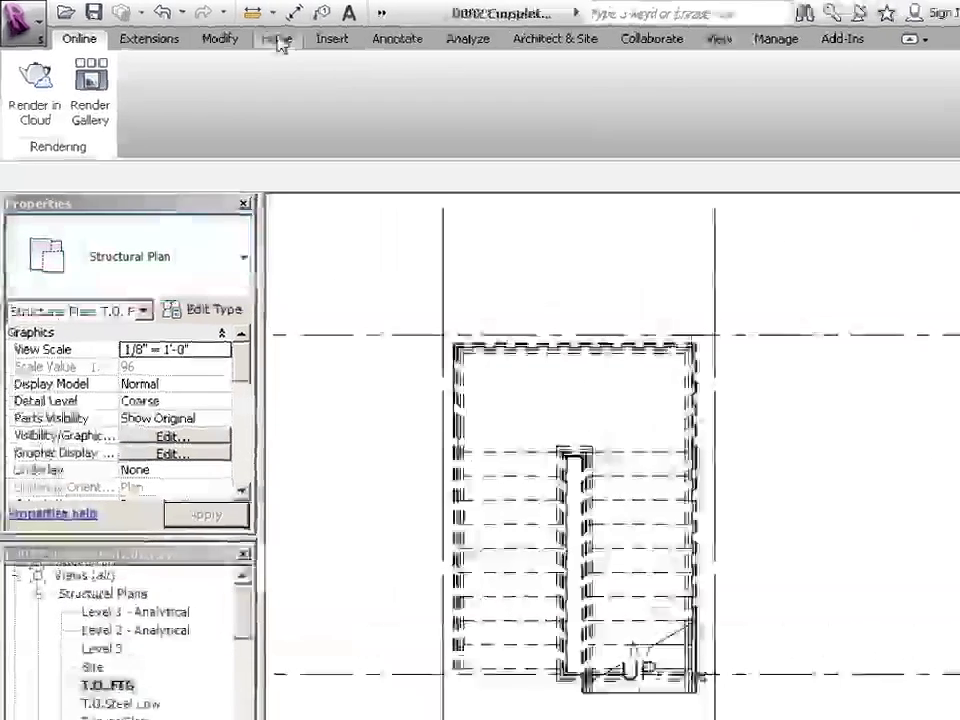
# Start the structural Column tool with the HSS6X6X1/2 column type
pyautogui.click(226, 32)
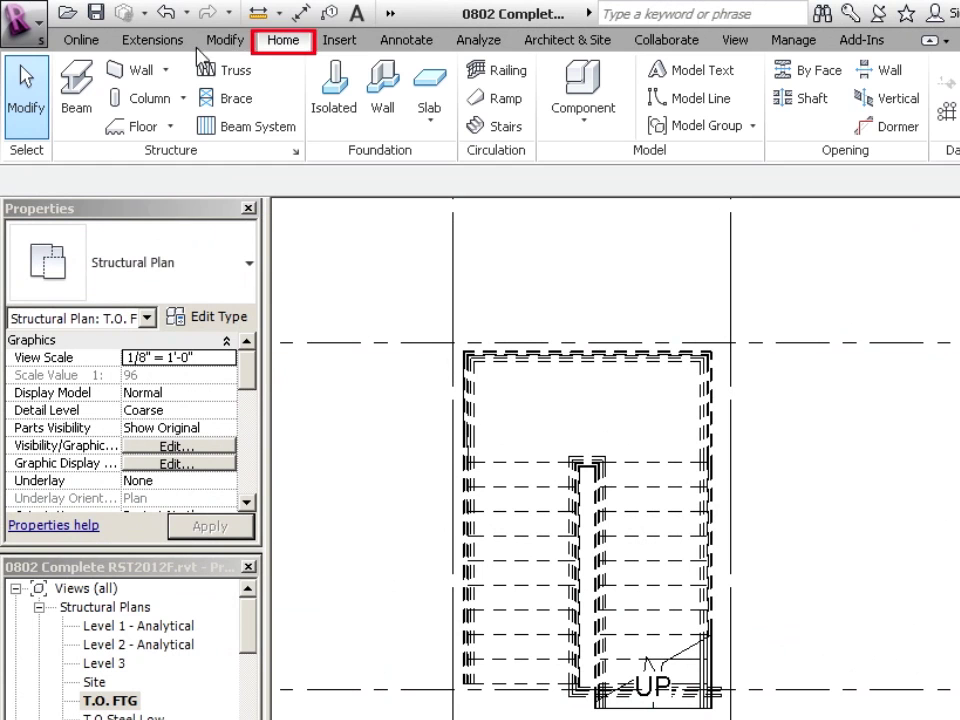
pyautogui.click(155, 100)
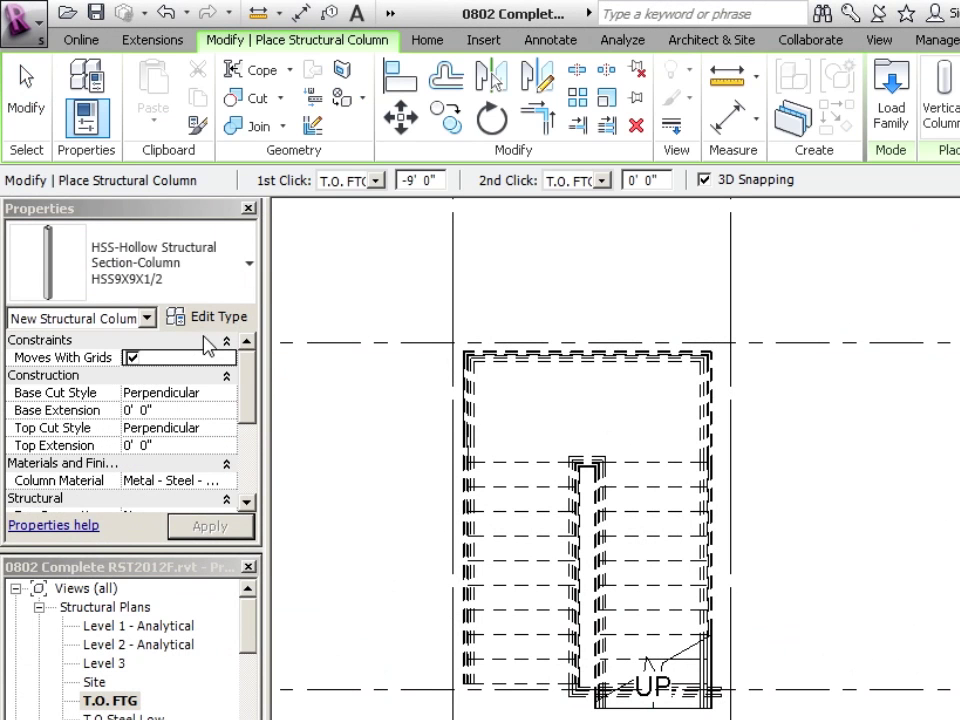
pyautogui.click(203, 290)
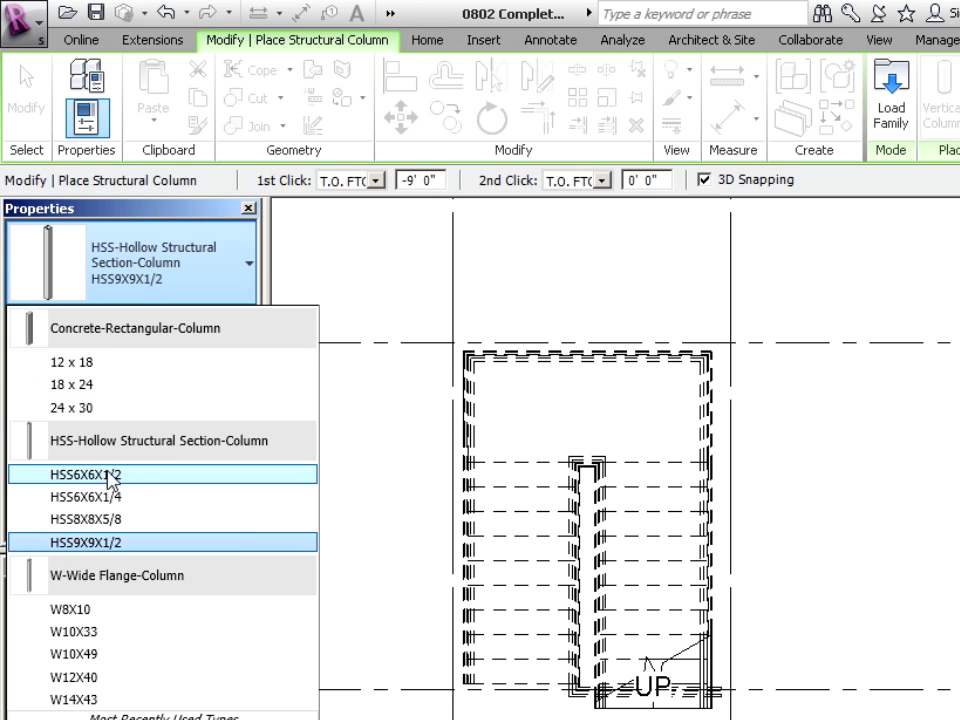
pyautogui.moveTo(110, 481)
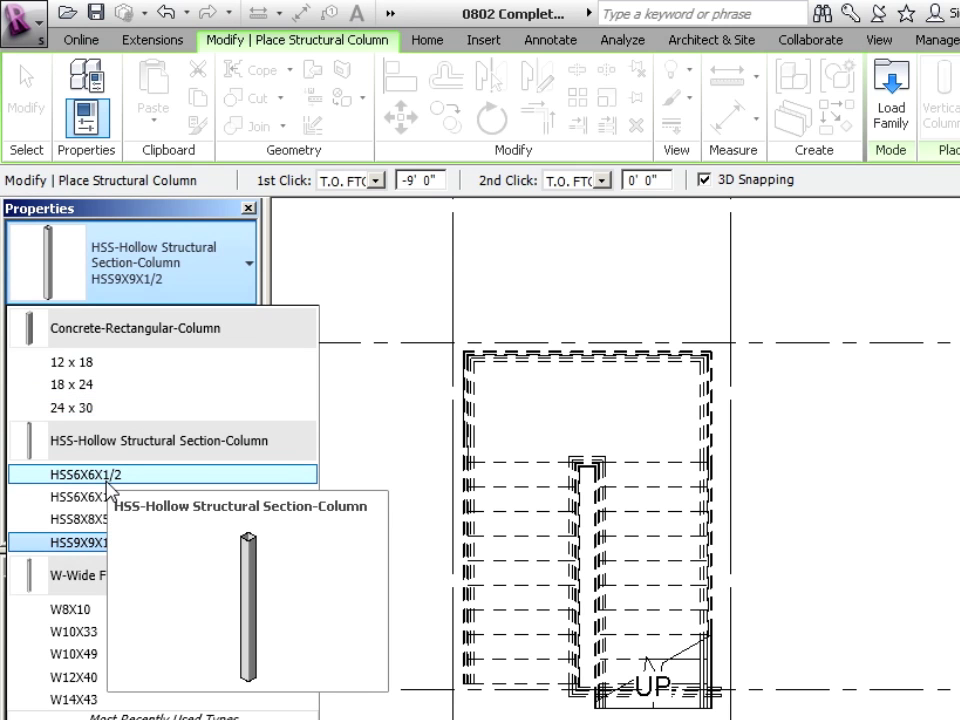
pyautogui.click(85, 475)
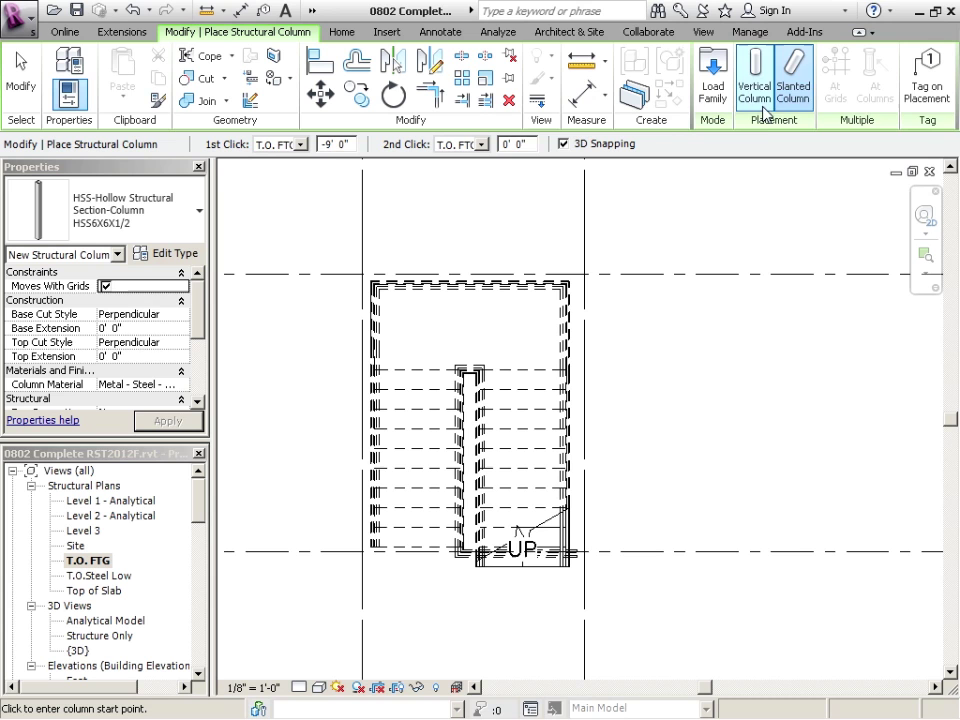
# Set vertical columns to rise by Height with their top at Top of Slab
pyautogui.click(795, 75)
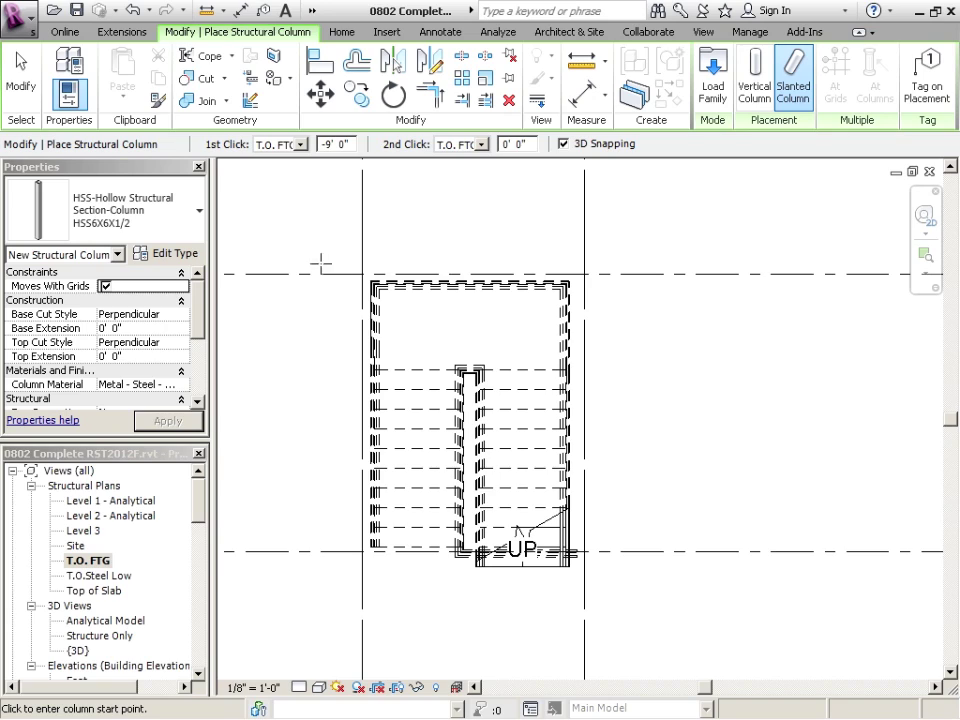
pyautogui.click(762, 90)
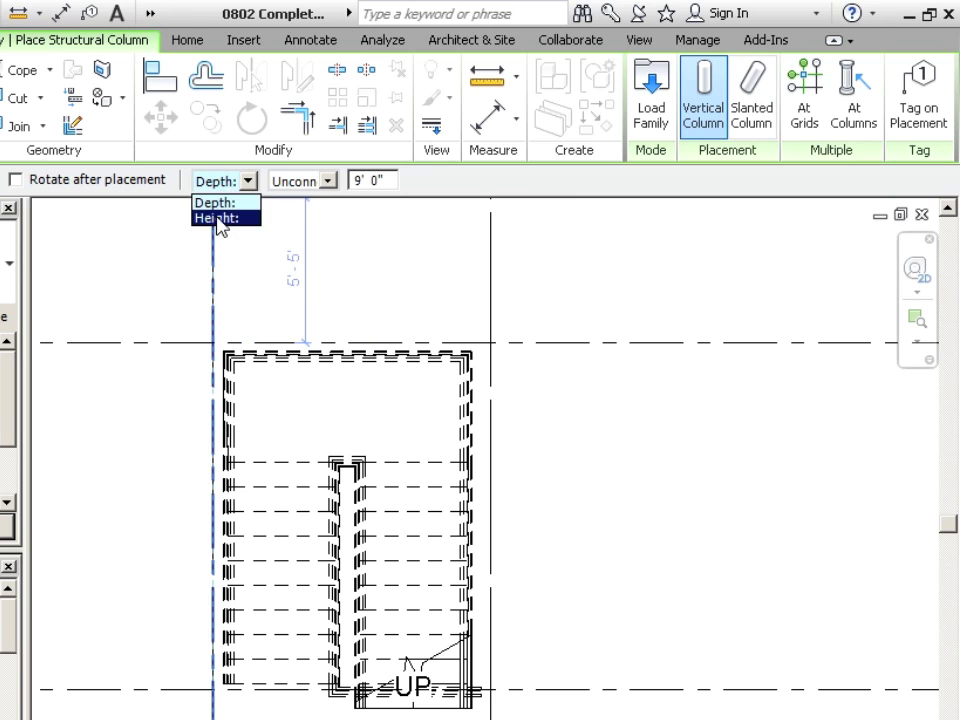
pyautogui.click(218, 217)
pyautogui.click(326, 182)
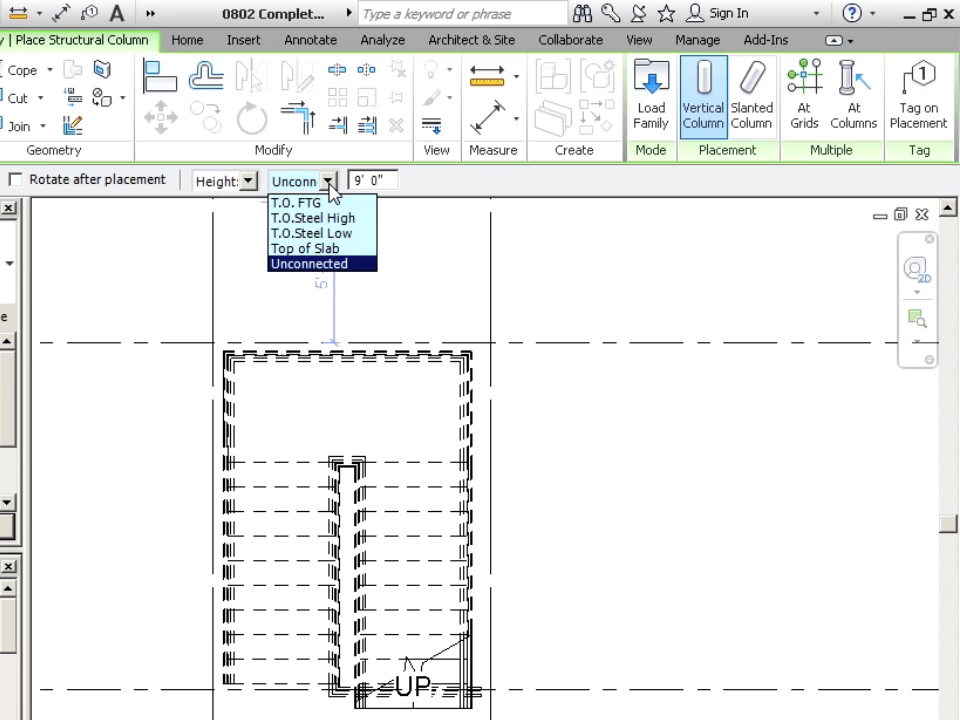
pyautogui.press('Up')
pyautogui.press('Up')
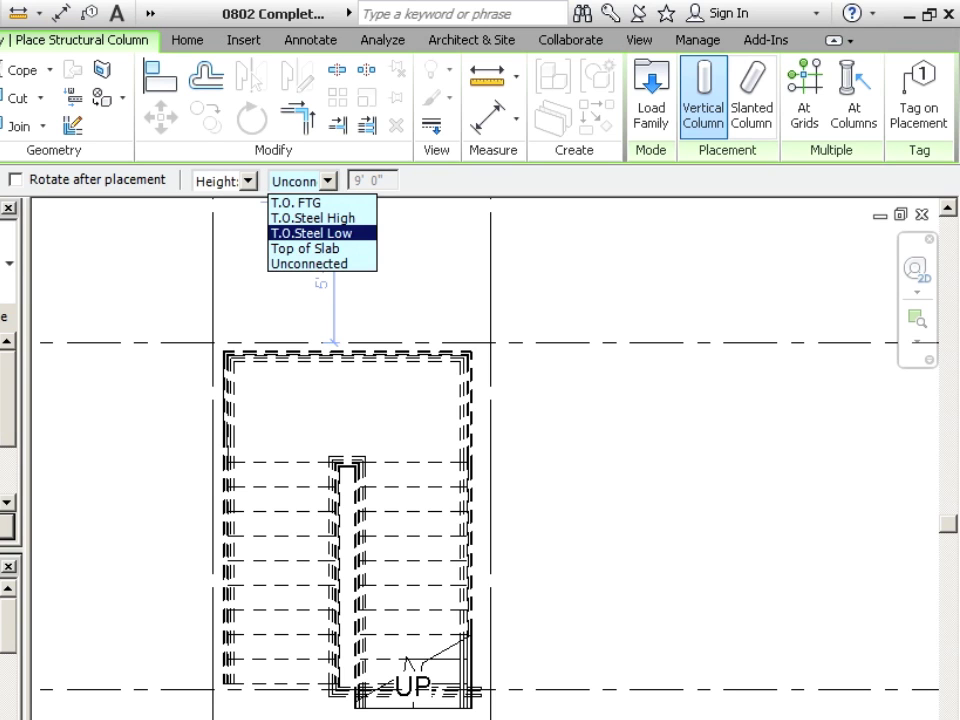
pyautogui.click(330, 249)
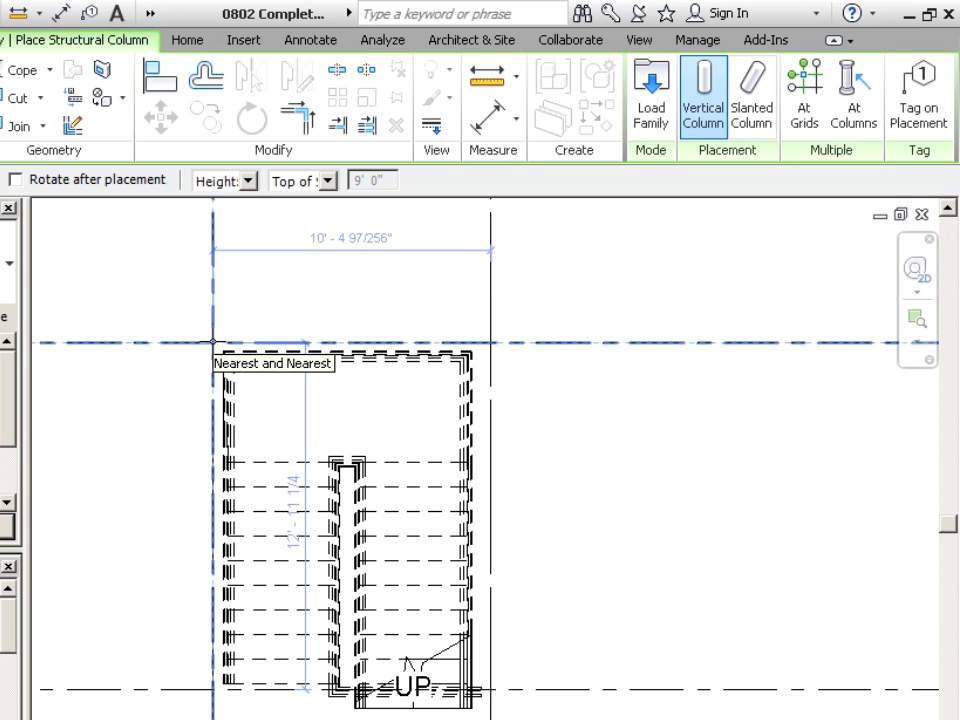
# Place four HSS6X6X1/2 columns at the grid intersections around the stair
pyautogui.click(212, 342)
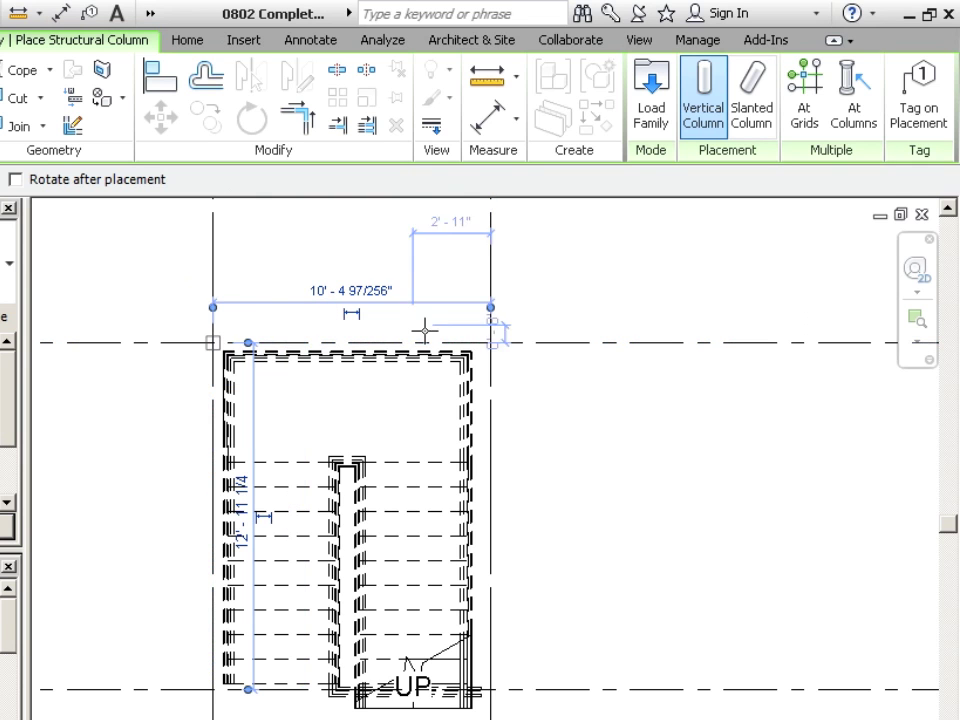
pyautogui.click(491, 342)
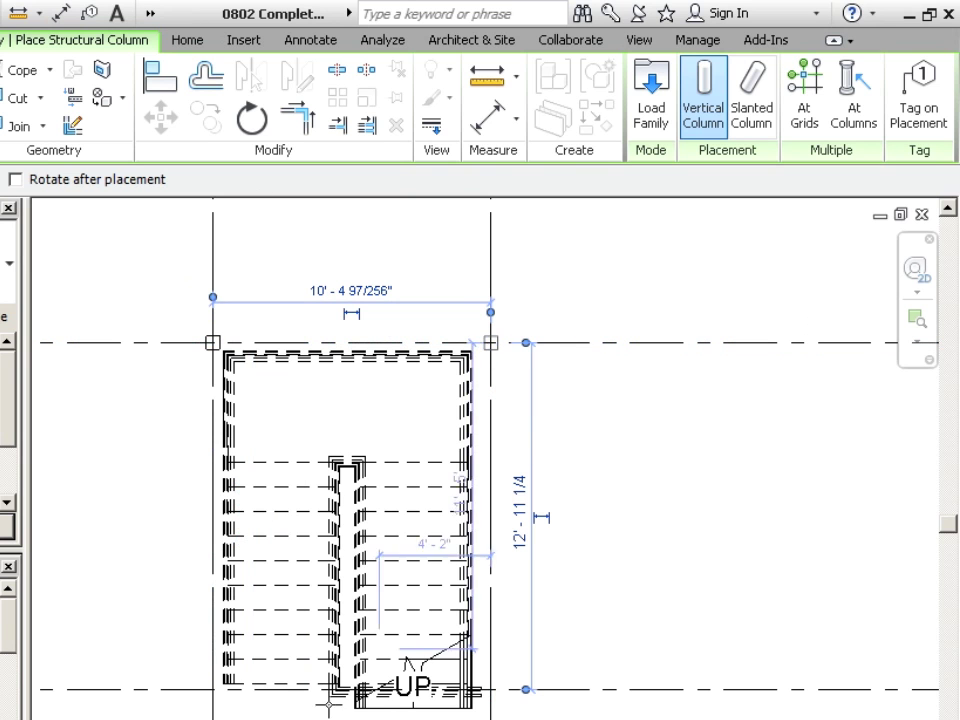
pyautogui.click(212, 689)
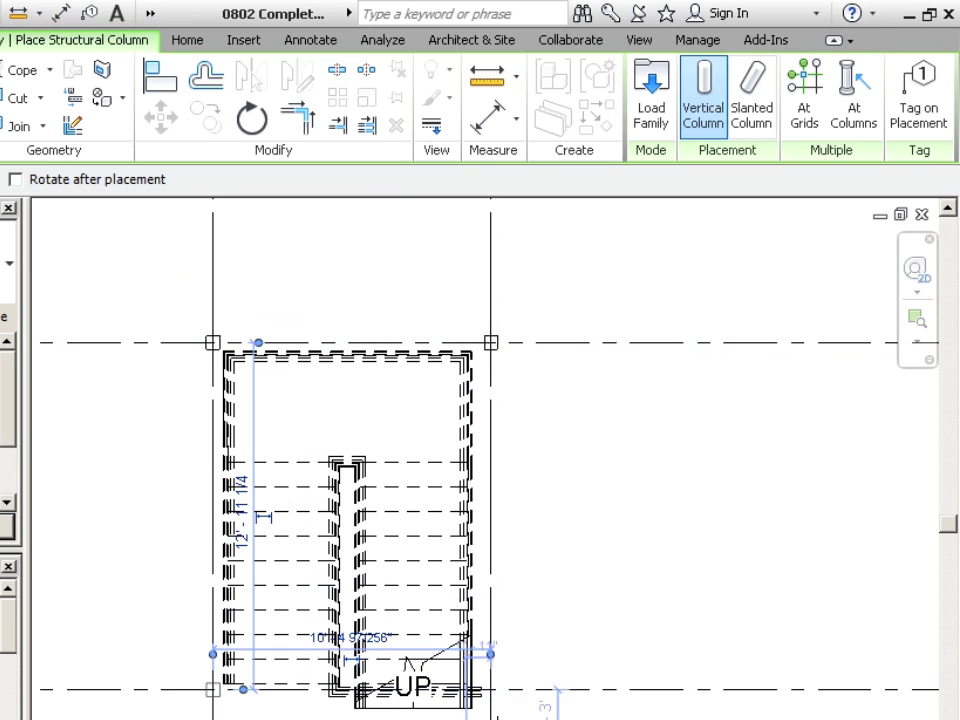
pyautogui.click(491, 689)
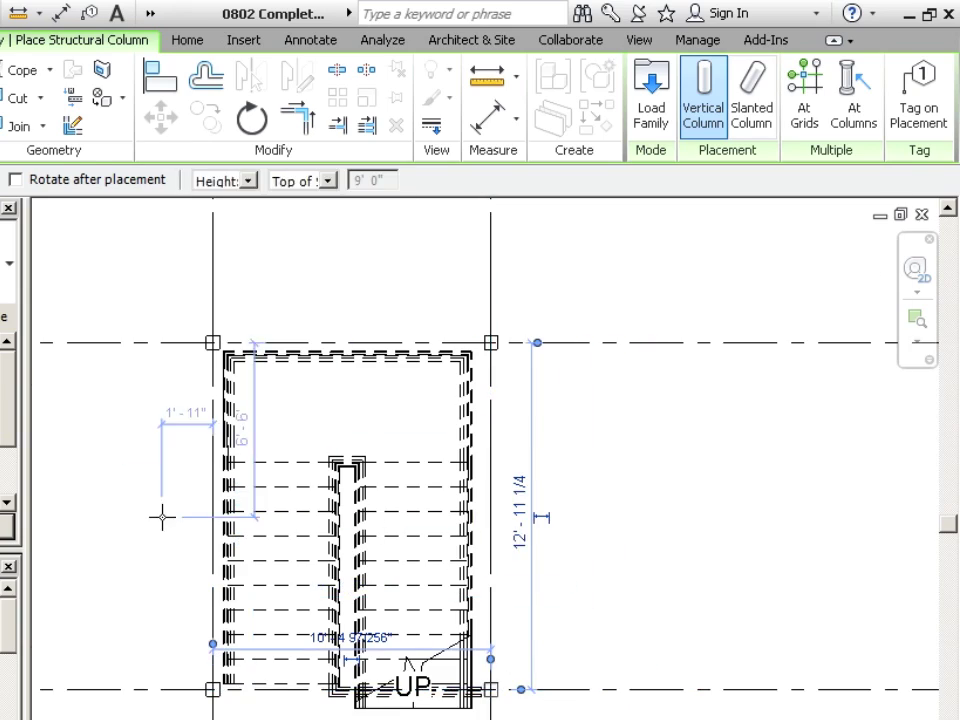
pyautogui.scroll(-2, 161, 514)
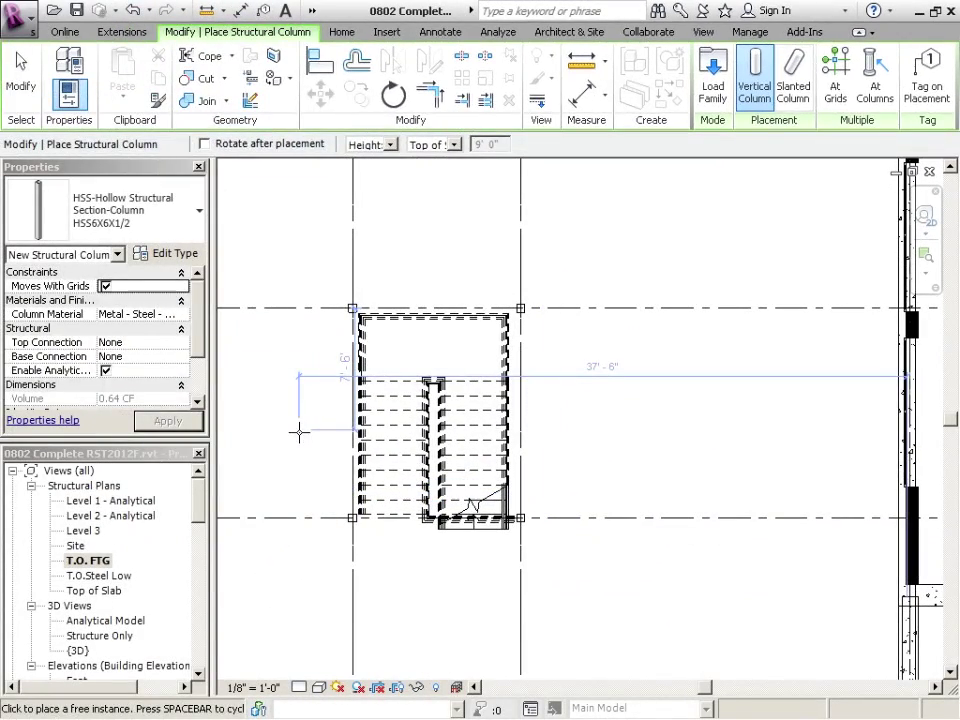
# Finish placing, check the four stair columns in Structure Only 3D, then open the Top of Slab plan
pyautogui.press('Escape')
pyautogui.doubleClick(84, 636)
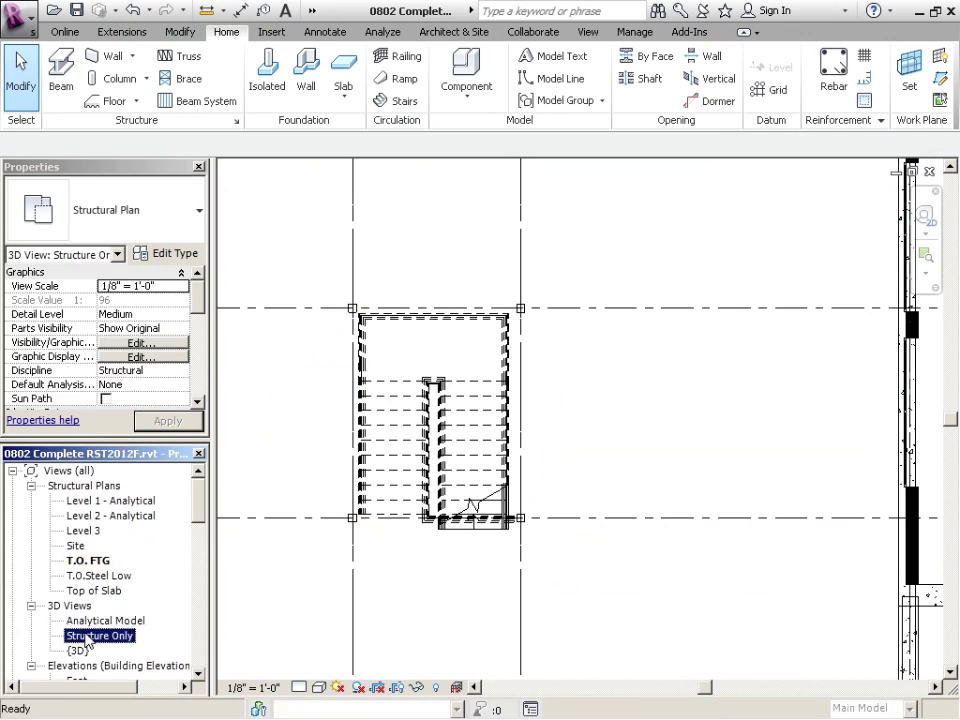
pyautogui.scroll(2, 433, 305)
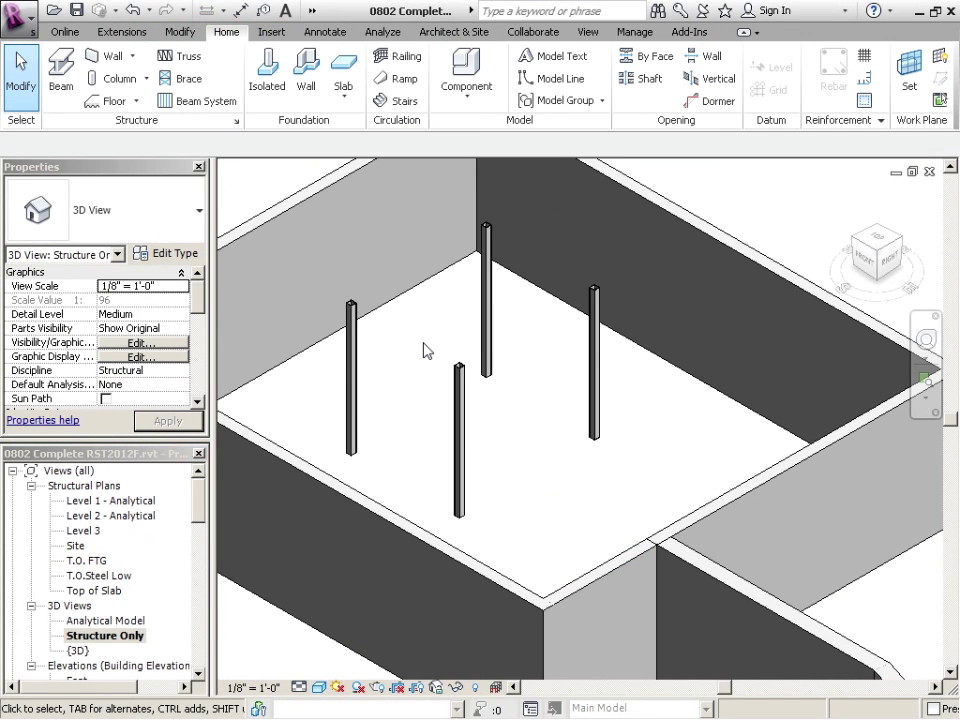
pyautogui.doubleClick(101, 591)
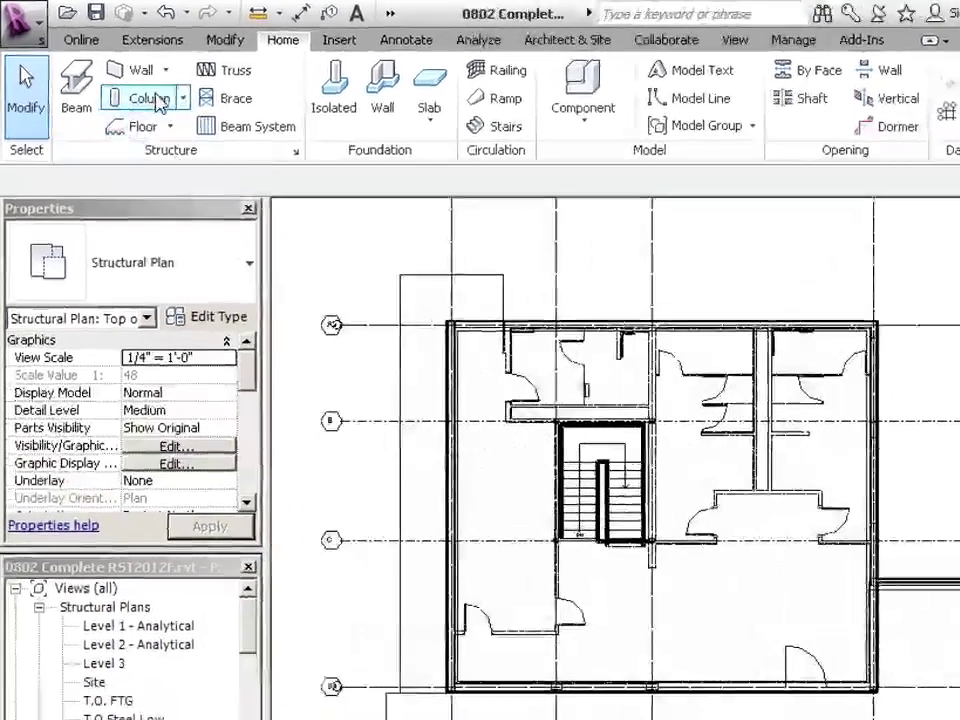
# Start a structural column of type HSS8X8X5/8 and zoom to the building's lower-right corner
pyautogui.click(152, 99)
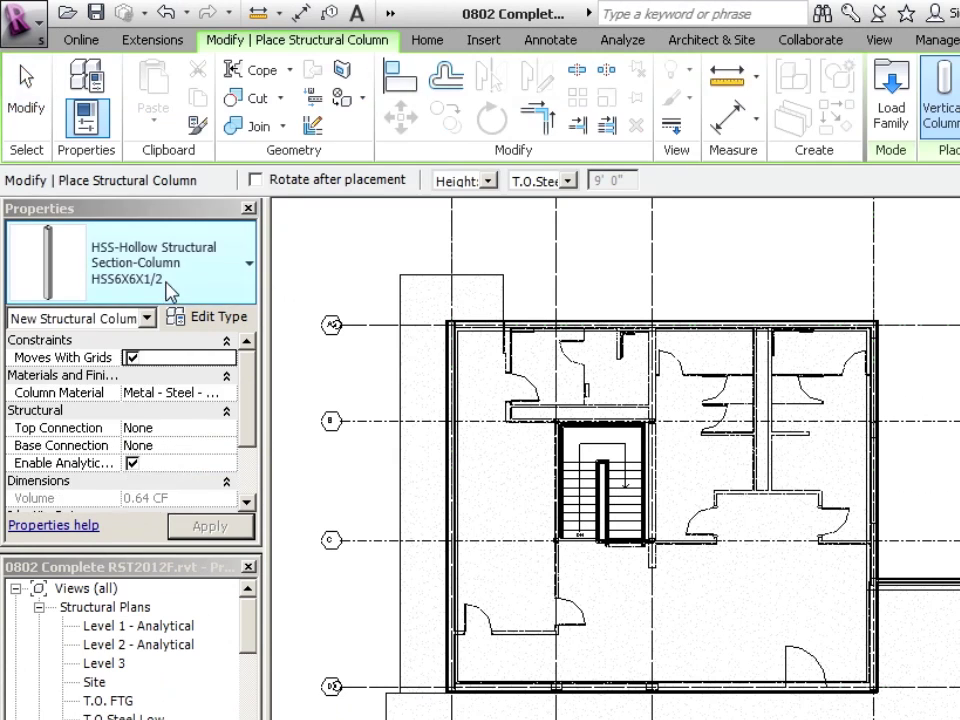
pyautogui.click(170, 287)
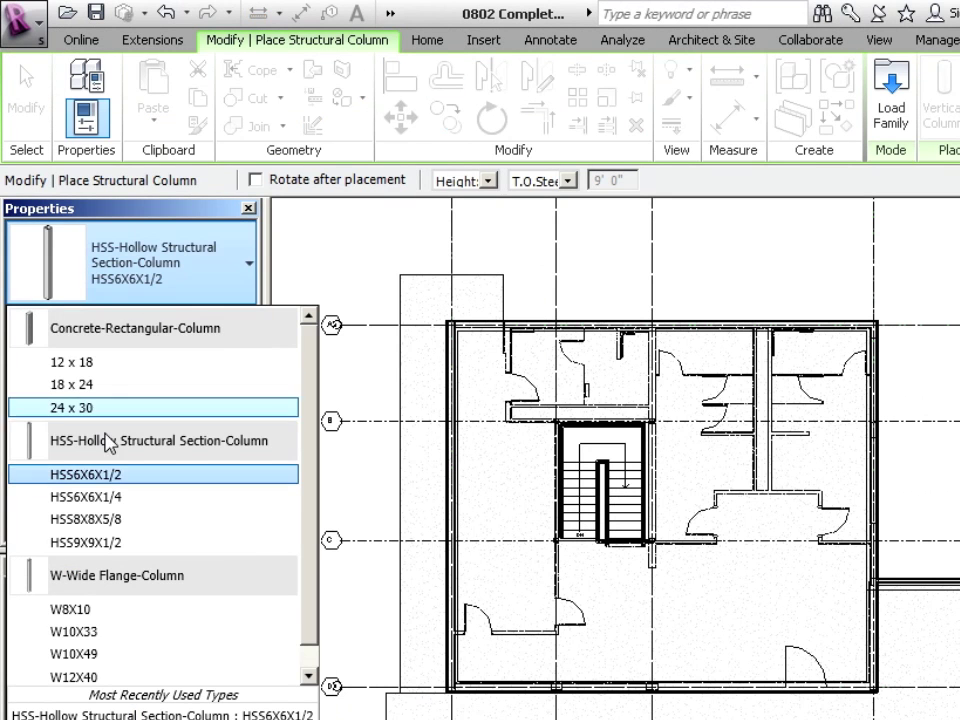
pyautogui.click(113, 527)
pyautogui.scroll(5, 870, 692)
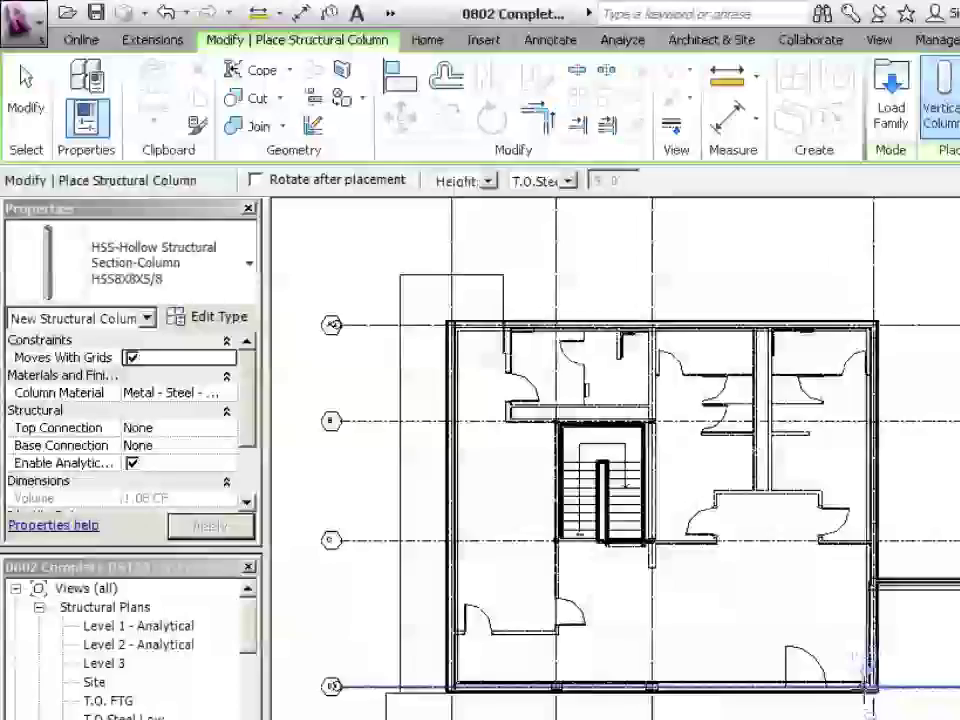
pyautogui.scroll(2, 866, 690)
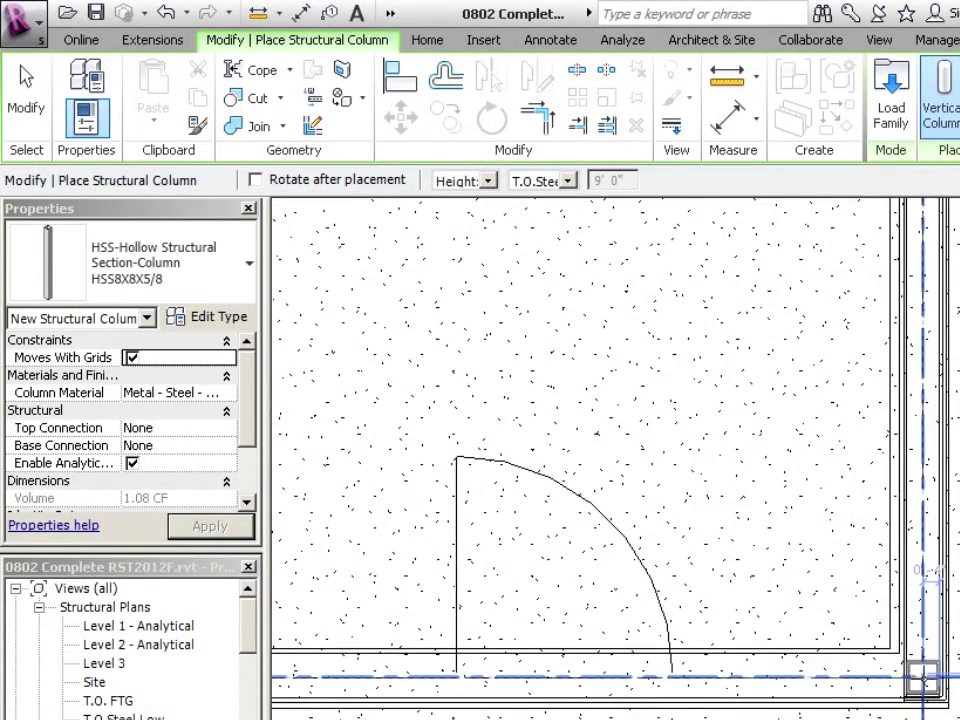
pyautogui.scroll(-6, 922, 680)
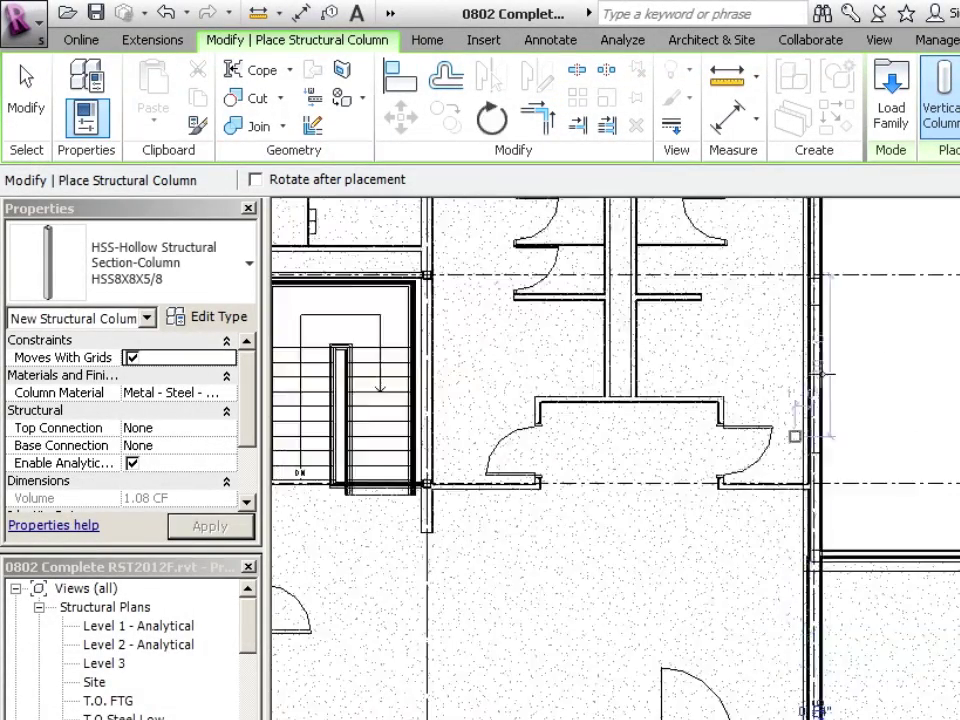
pyautogui.scroll(4, 793, 476)
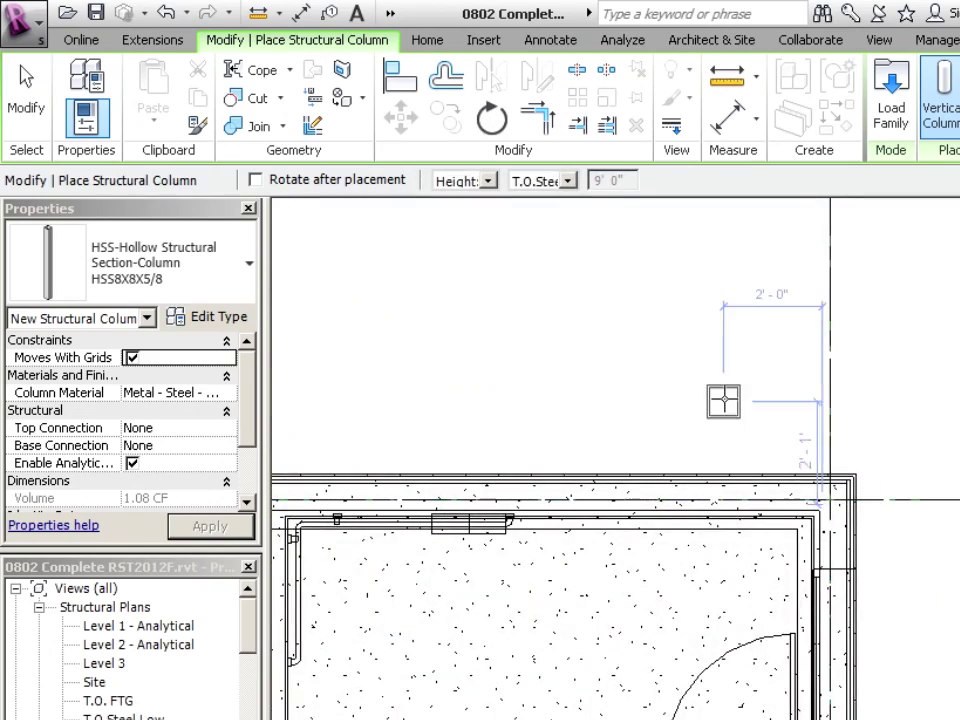
pyautogui.scroll(-5, 701, 304)
pyautogui.scroll(2, 797, 708)
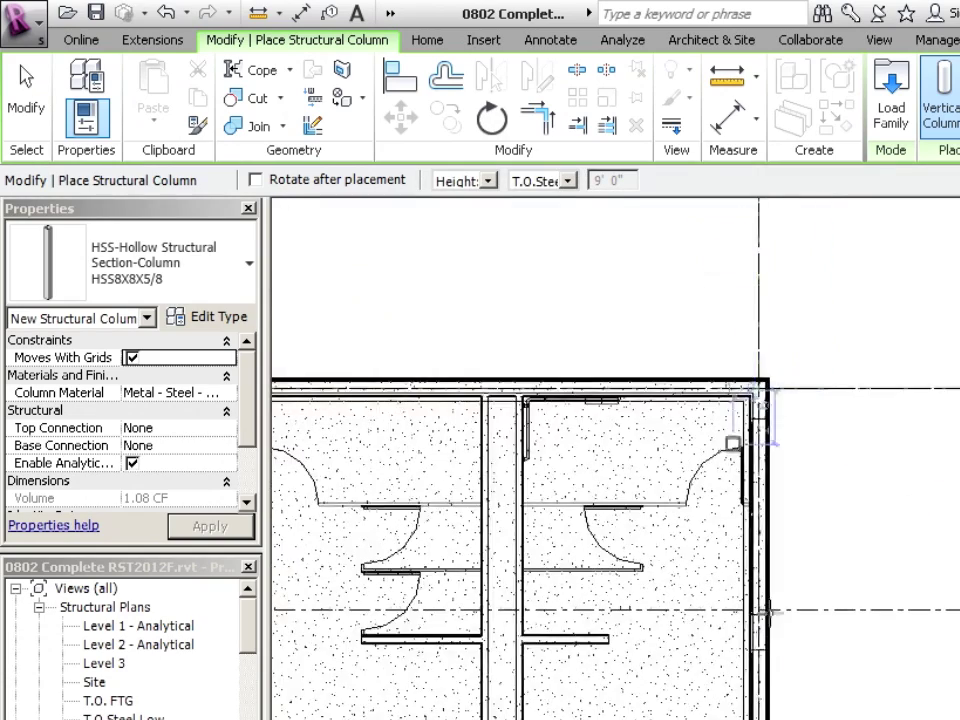
pyautogui.scroll(5, 797, 708)
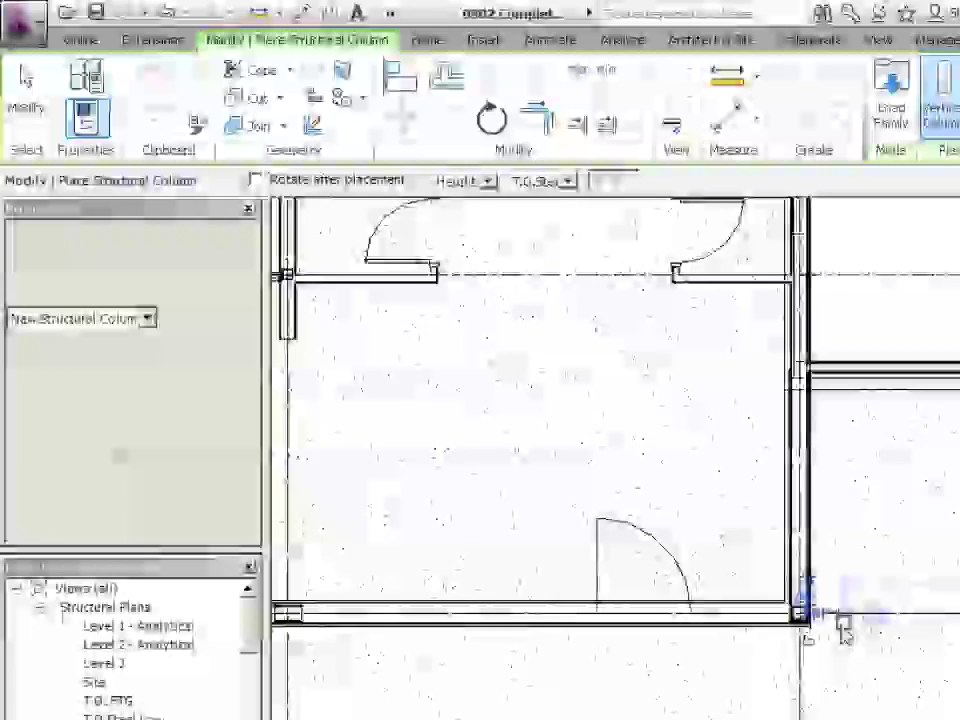
pyautogui.scroll(1, 770, 590)
# Place a column at the lower-right corner intersection, then select and delete it
pyautogui.click(770, 578)
pyautogui.press('Escape')
pyautogui.press('Escape')
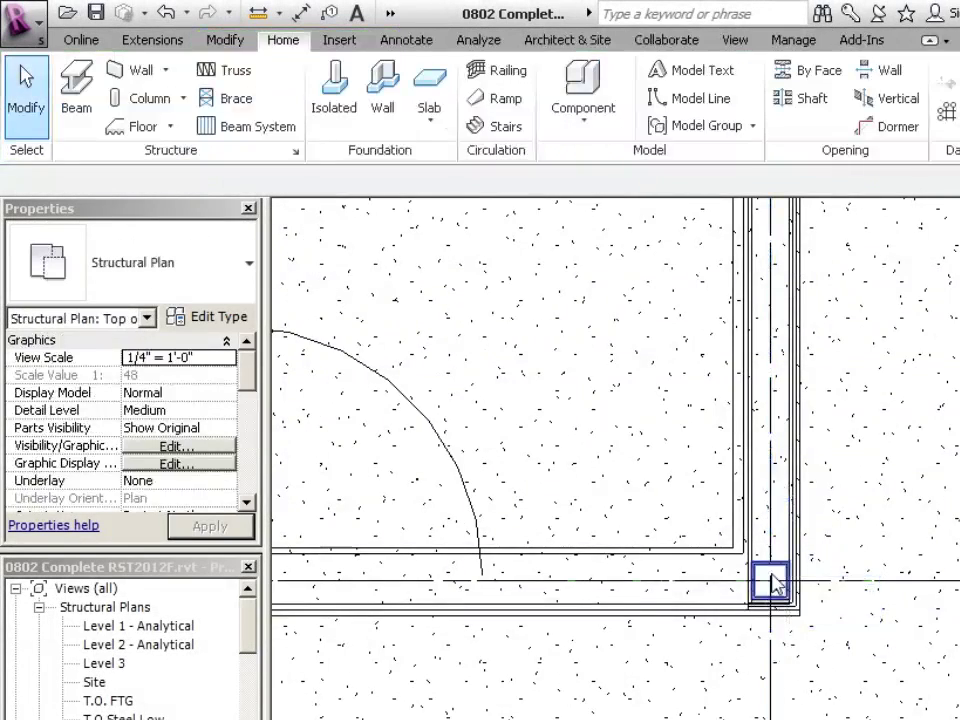
pyautogui.scroll(1, 760, 570)
pyautogui.click(762, 570)
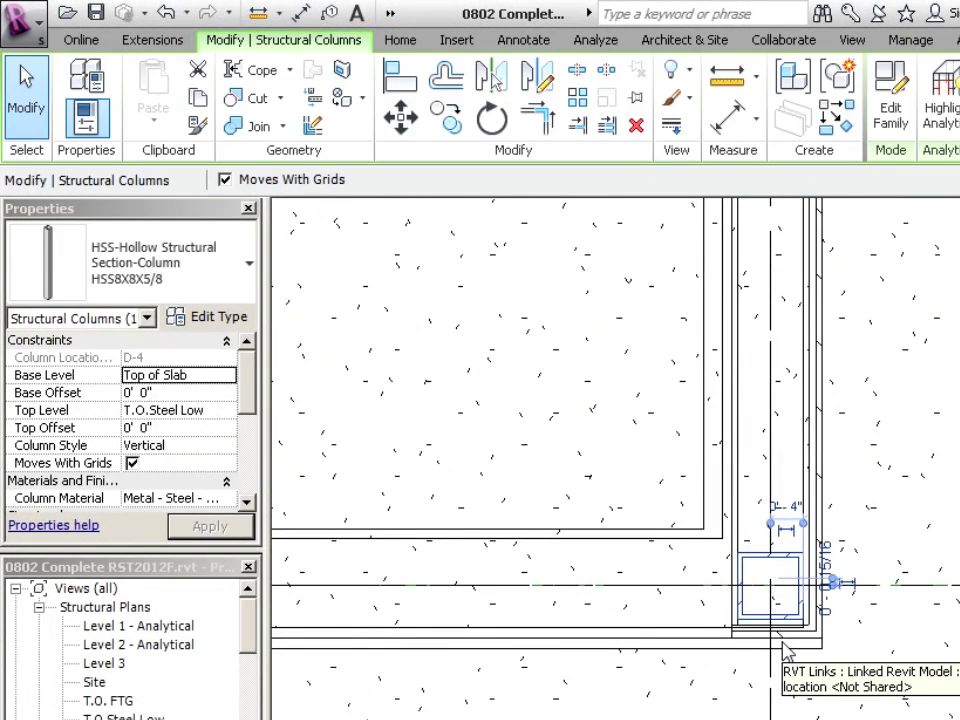
pyautogui.press('Delete')
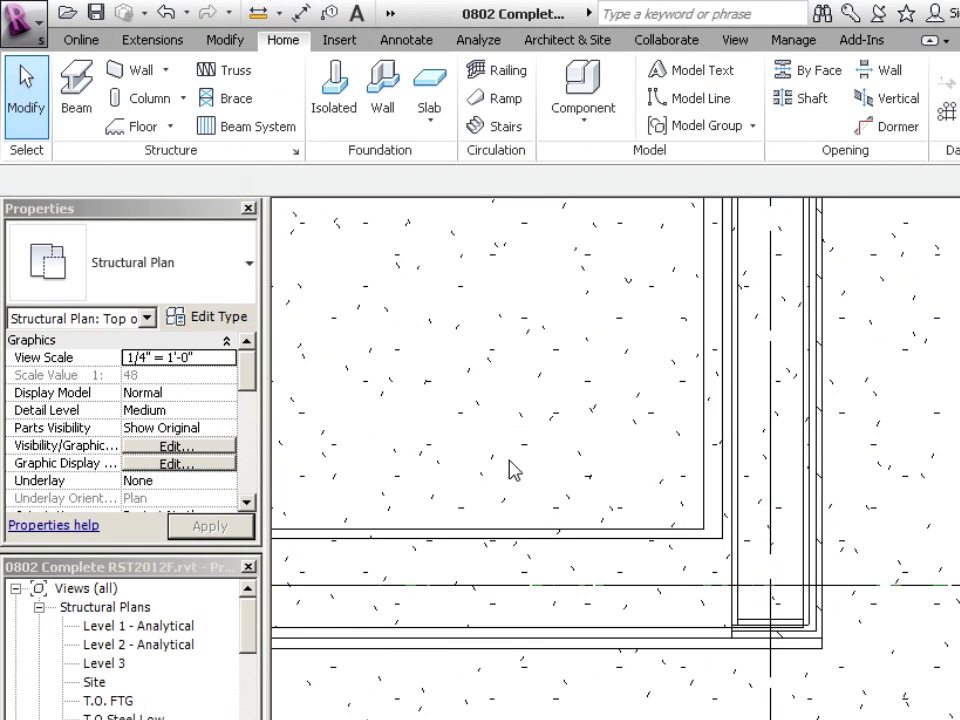
# Restart column placement with the top height set to T.O.Steel High
pyautogui.click(146, 98)
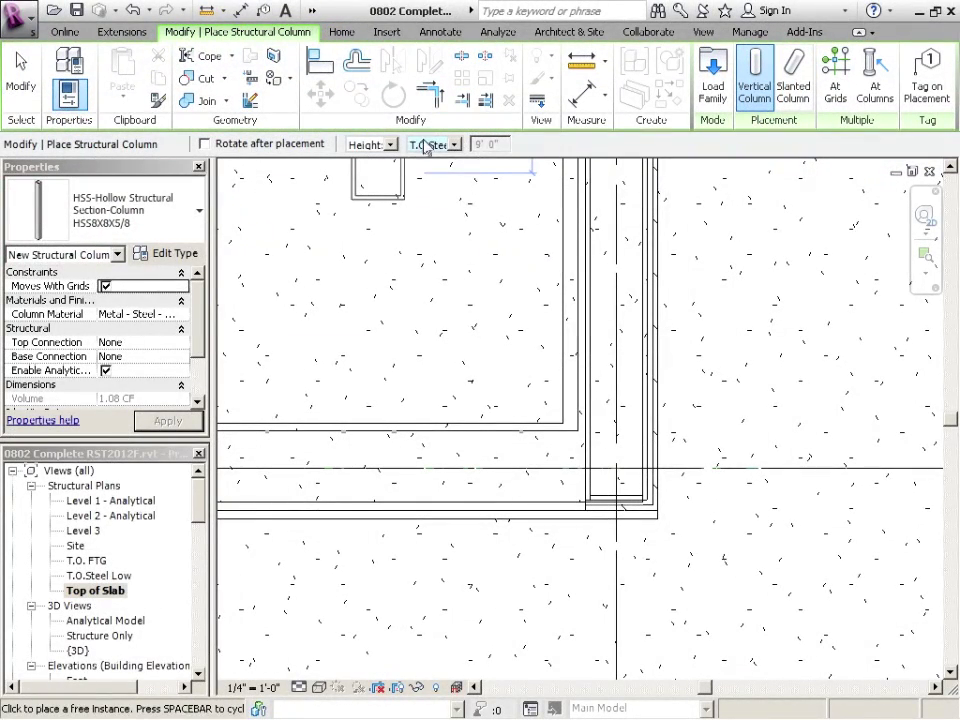
pyautogui.click(427, 145)
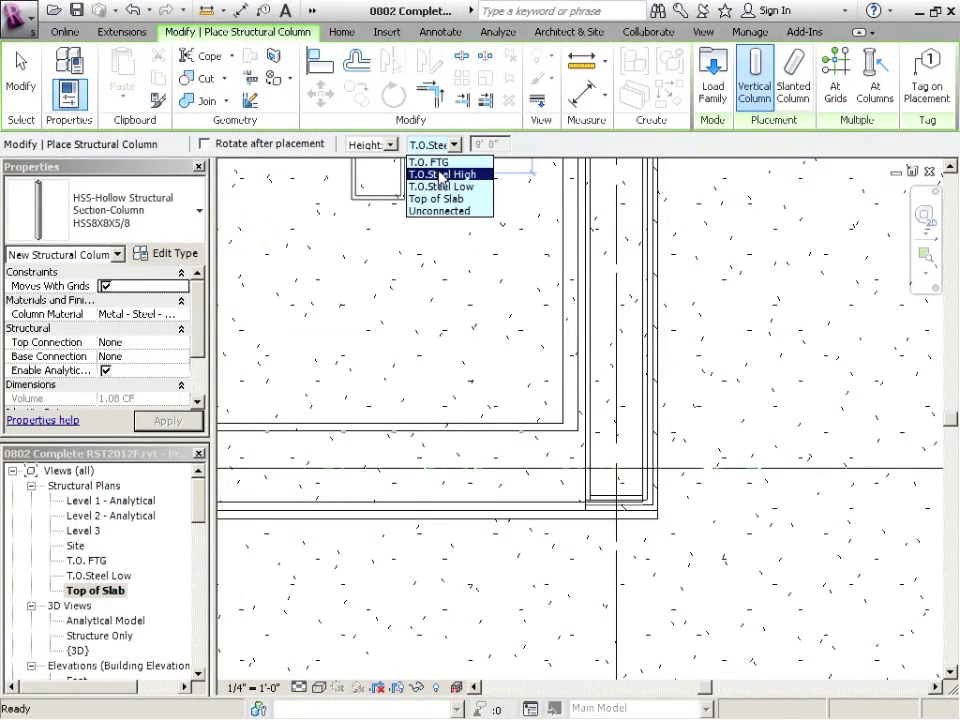
pyautogui.click(440, 175)
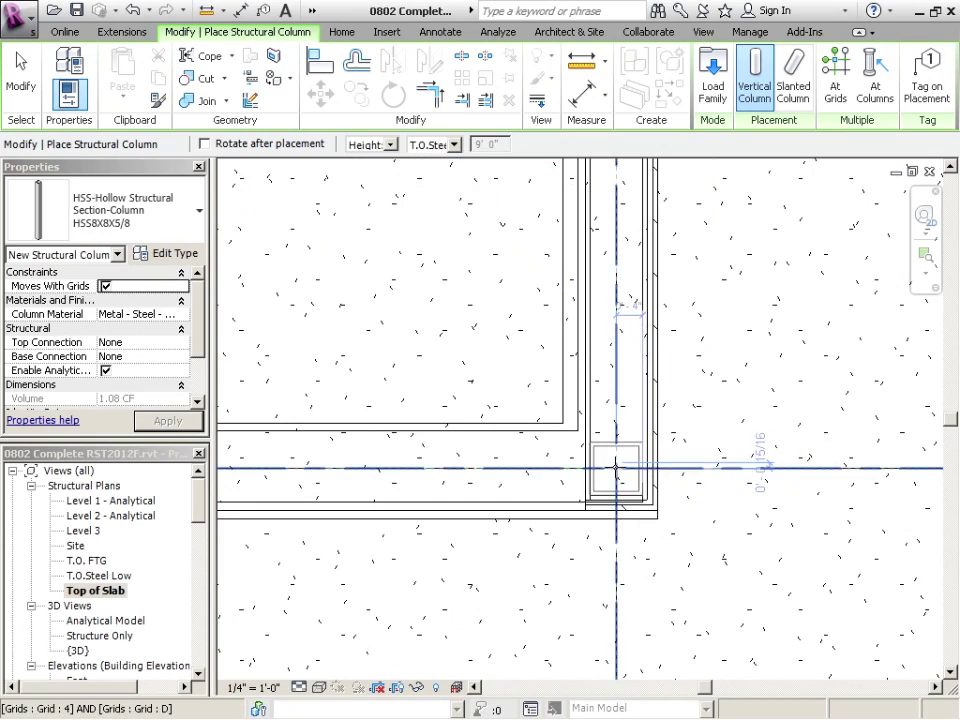
pyautogui.scroll(-5, 718, 521)
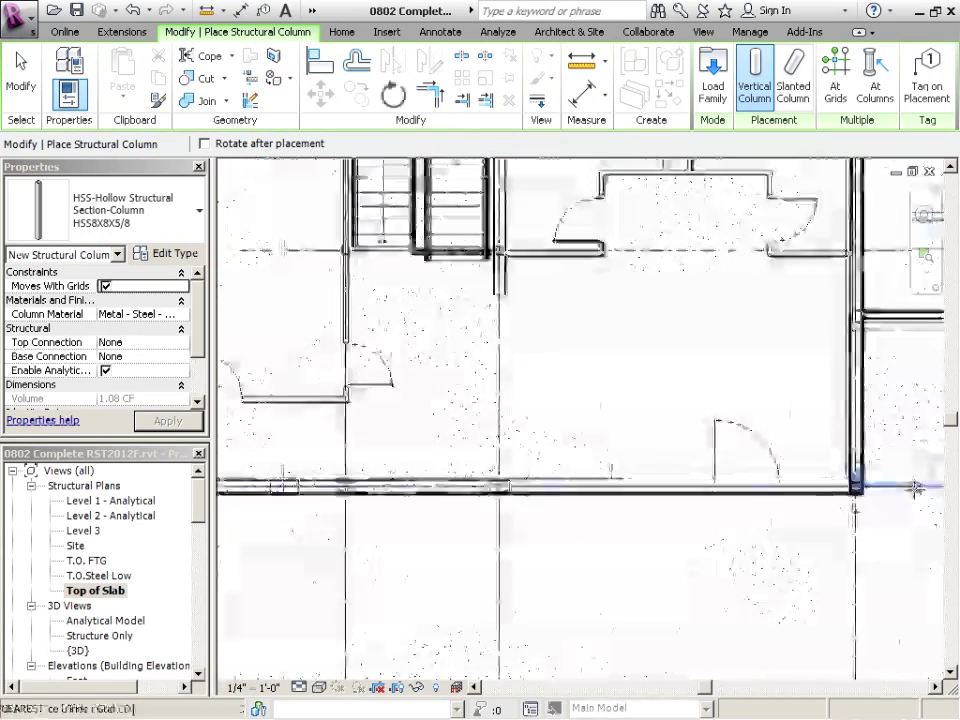
pyautogui.scroll(5, 600, 485)
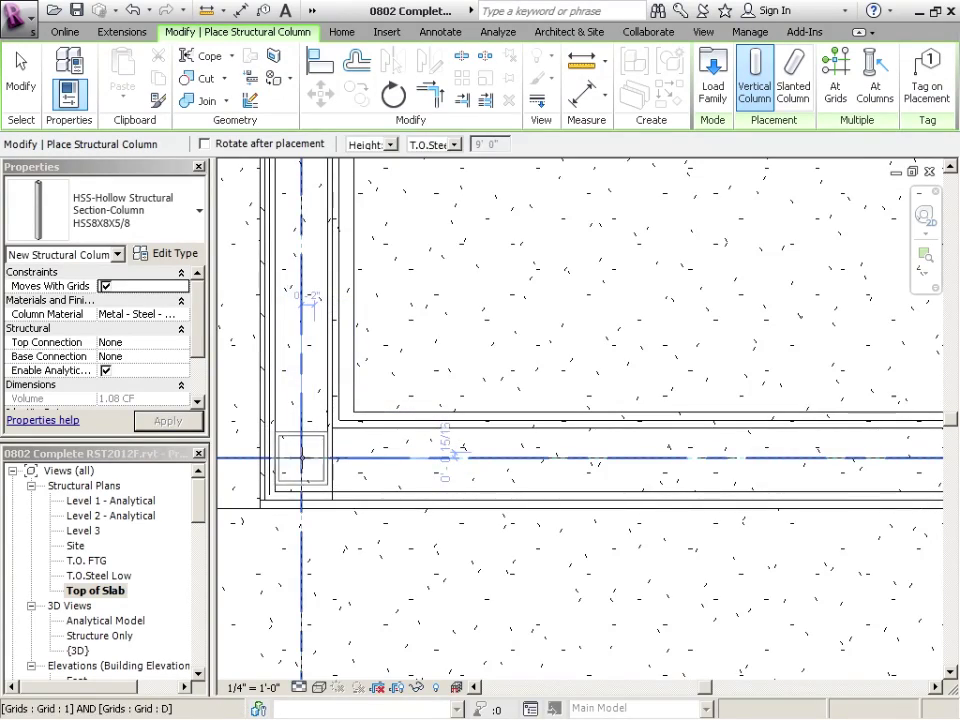
# Place a column at grid D/2 and pan on to the next grid D intersections
pyautogui.moveTo(850, 455); pyautogui.dragTo(550, 452, button='middle')
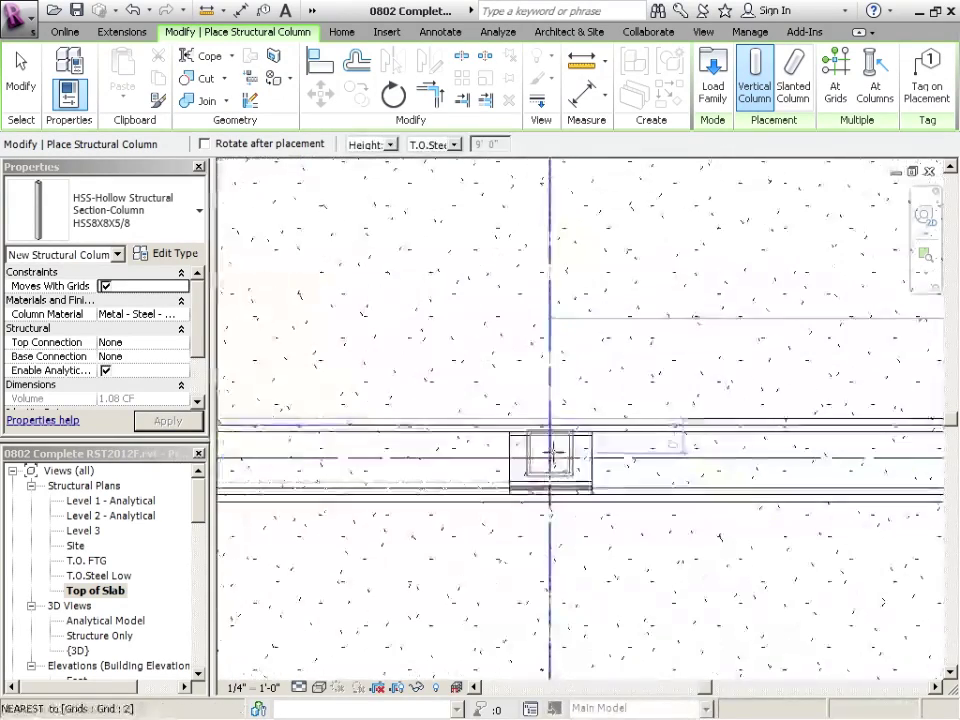
pyautogui.click(550, 452)
pyautogui.moveTo(268, 456); pyautogui.dragTo(500, 456, button='middle')
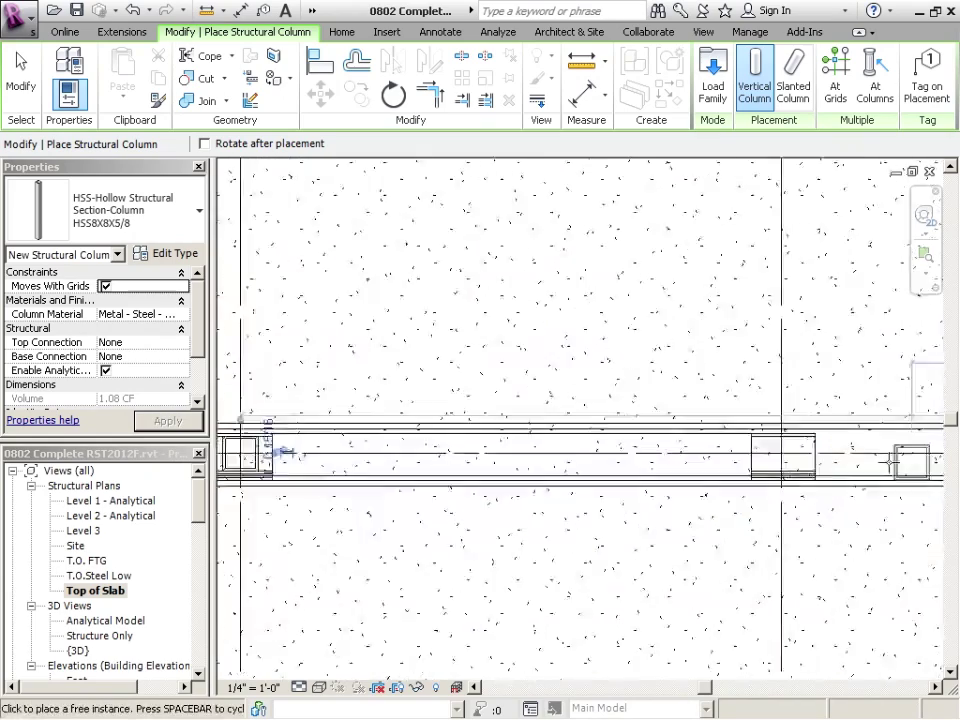
pyautogui.scroll(2, 850, 458)
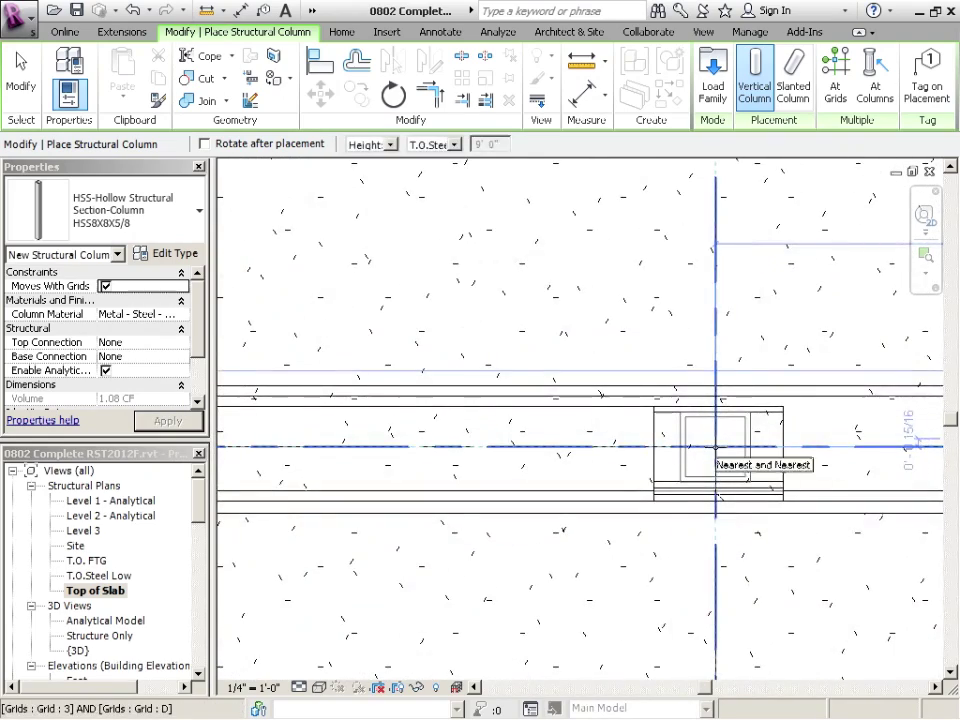
pyautogui.scroll(-5, 715, 447)
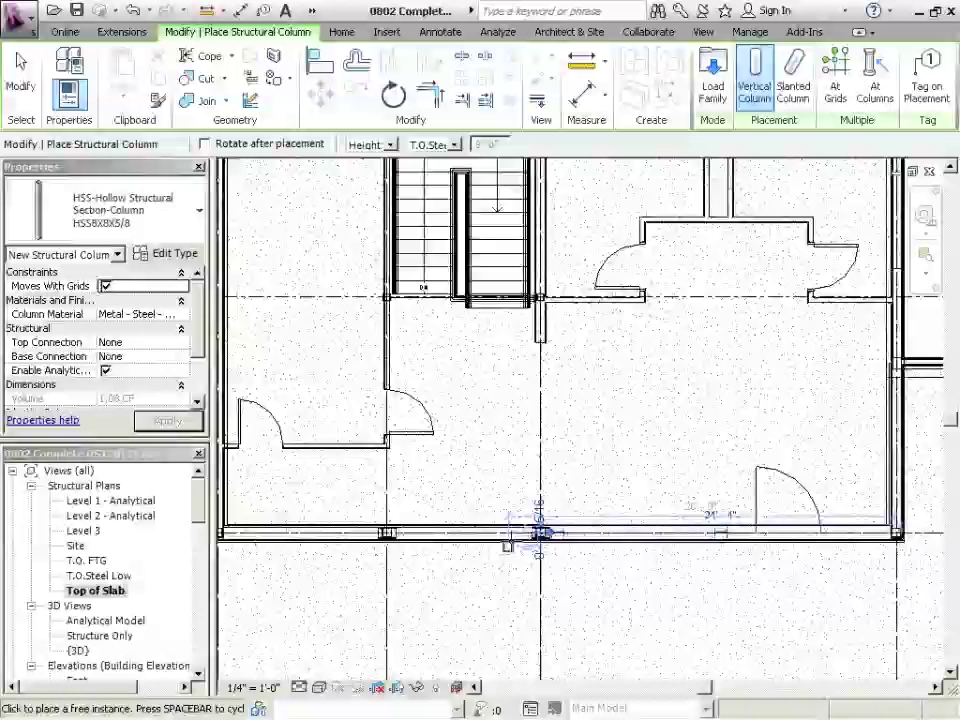
pyautogui.scroll(-3, 540, 533)
pyautogui.moveTo(369, 186); pyautogui.dragTo(418, 372, button='middle')
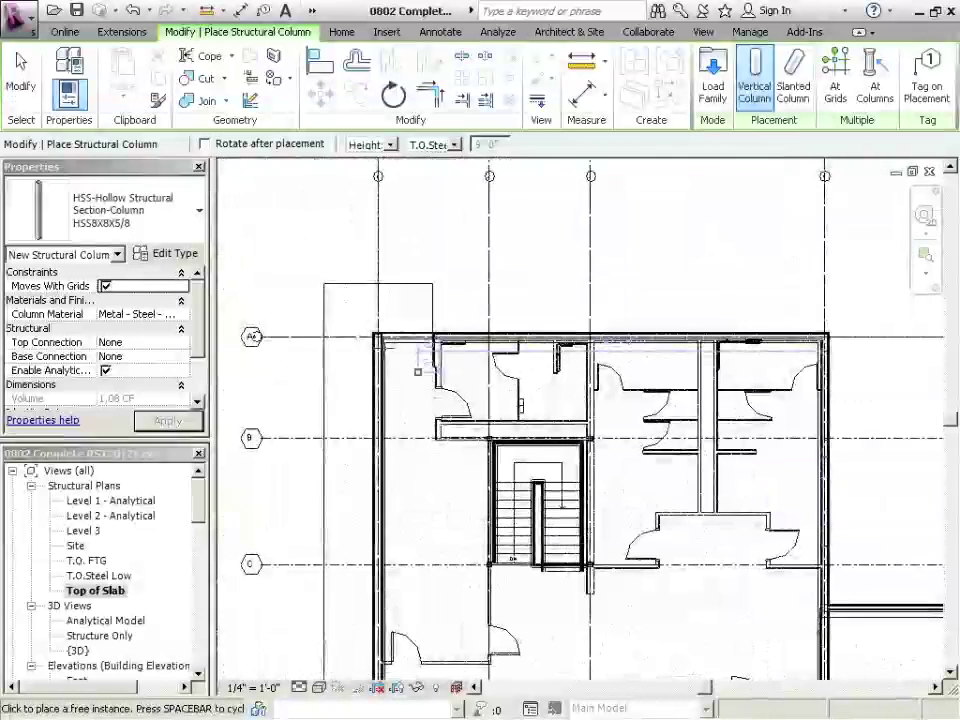
pyautogui.scroll(5, 418, 372)
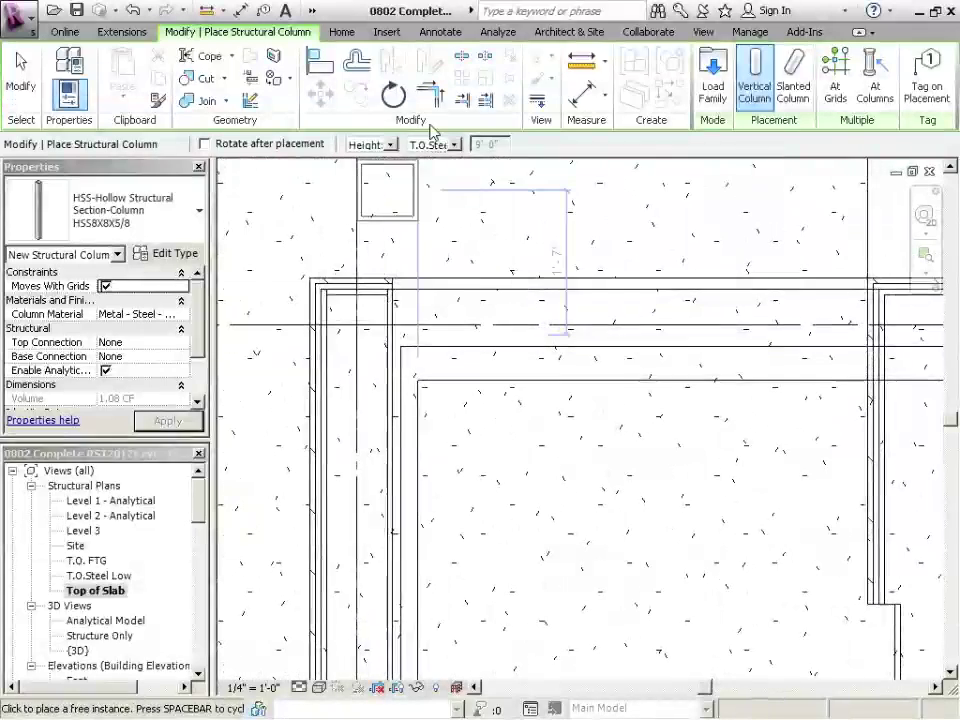
# Set column tops to T.O.Steel Low and work along the grid A intersections on the upper wall
pyautogui.click(438, 145)
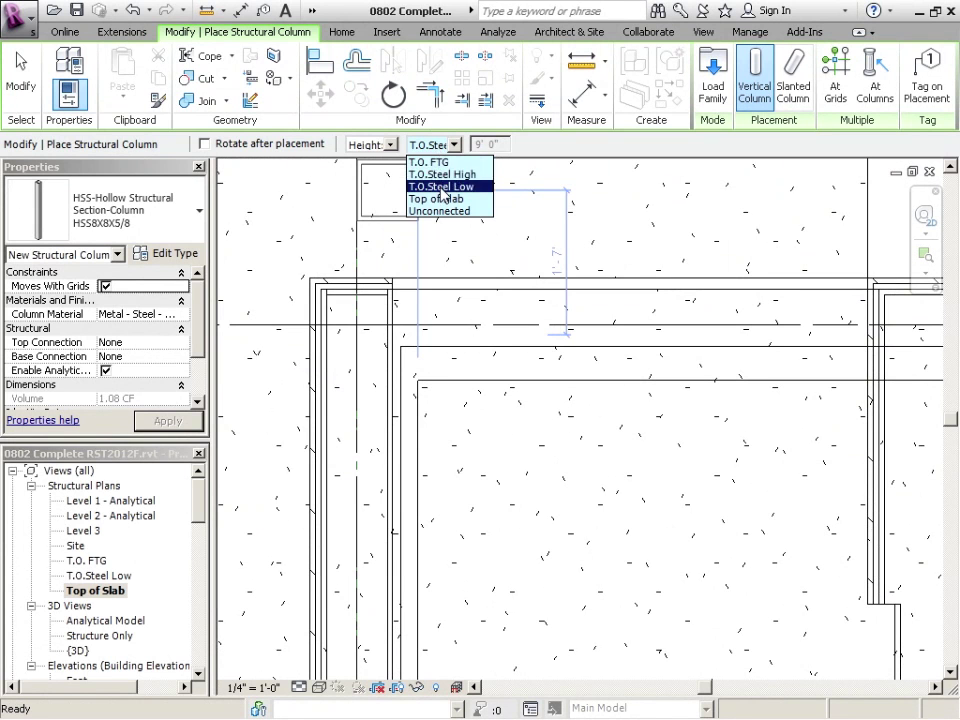
pyautogui.click(441, 189)
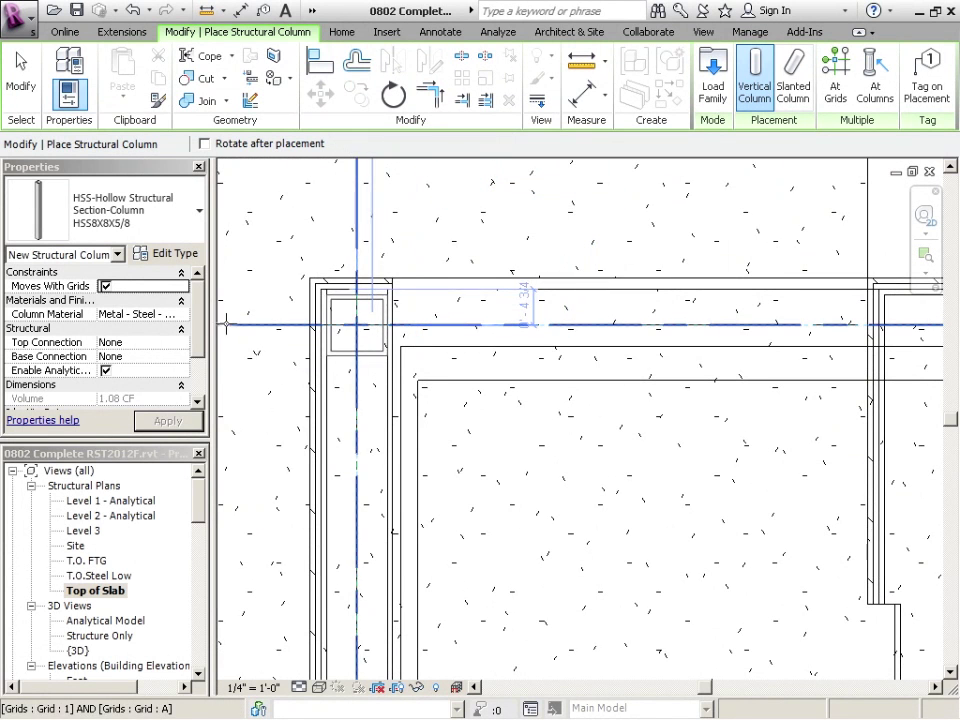
pyautogui.scroll(-3, 250, 318)
pyautogui.scroll(4, 285, 306)
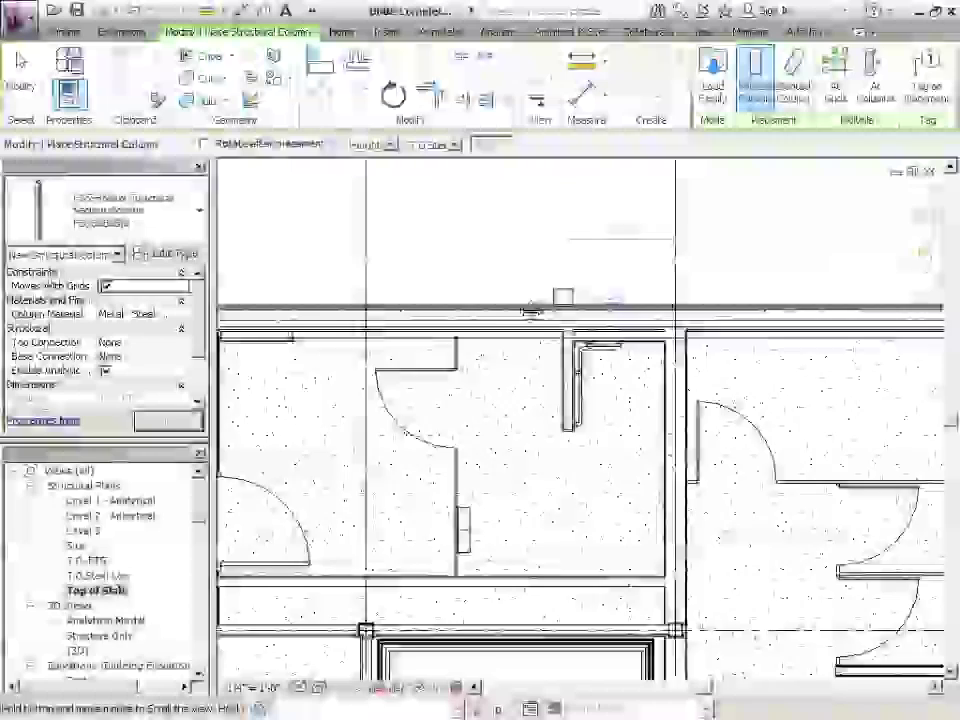
pyautogui.scroll(3, 439, 300)
pyautogui.scroll(-2, 439, 321)
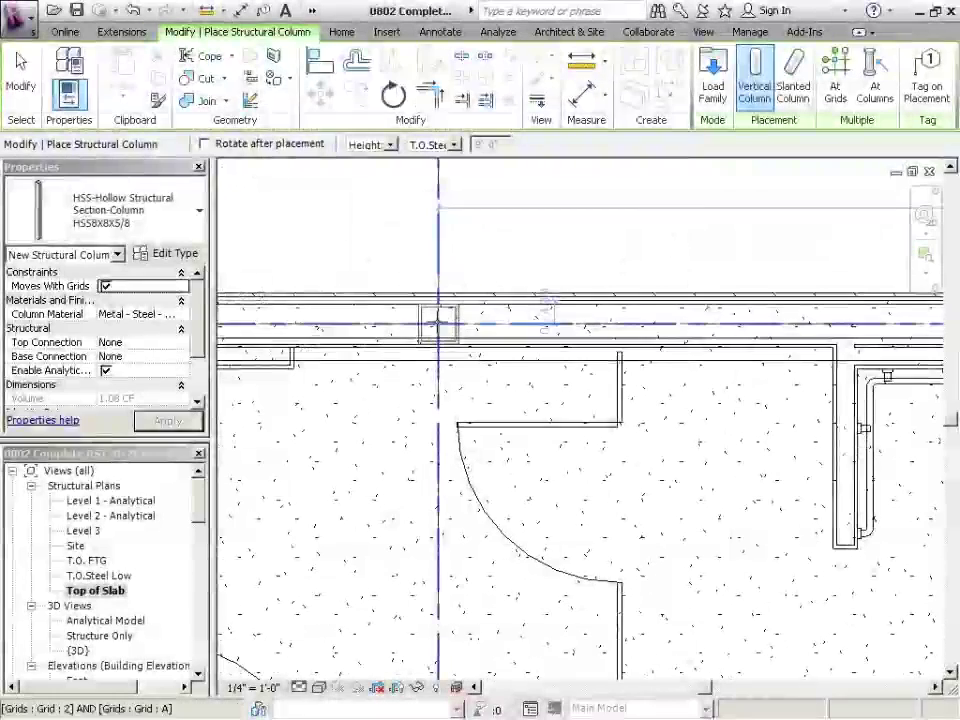
pyautogui.scroll(2, 437, 323)
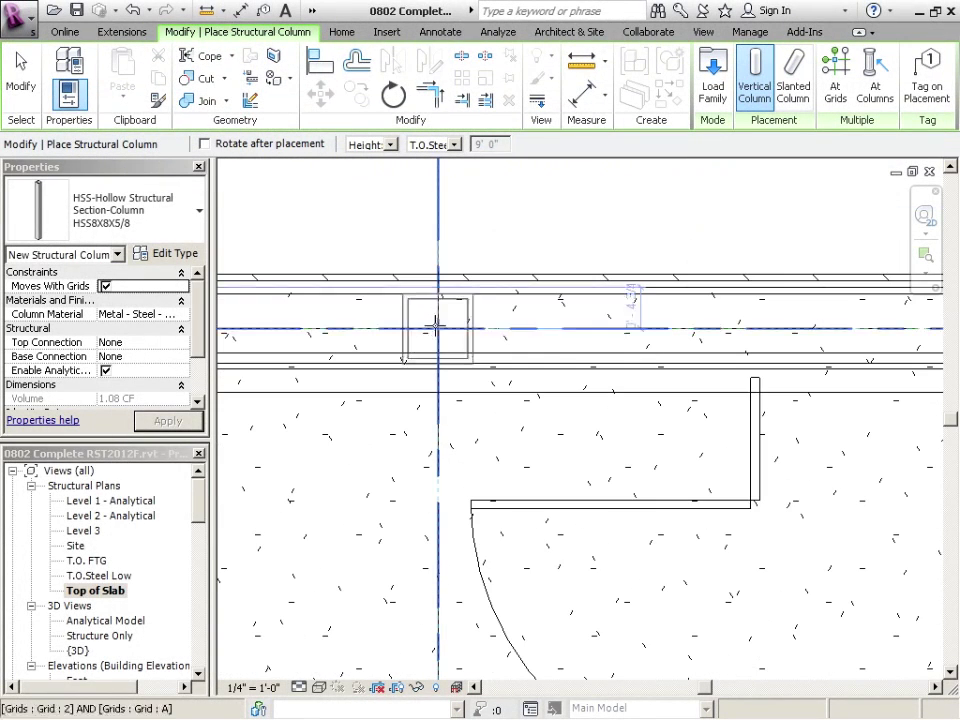
pyautogui.scroll(-1, 439, 328)
pyautogui.moveTo(253, 321); pyautogui.dragTo(505, 342, button='middle')
pyautogui.scroll(1, 503, 335)
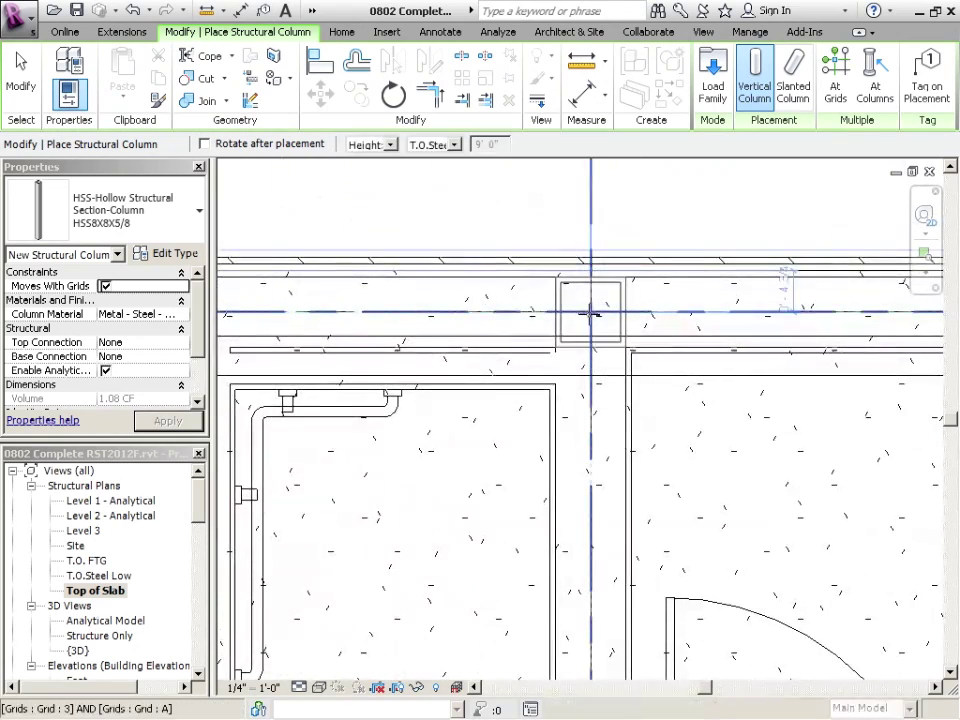
pyautogui.scroll(-2, 590, 318)
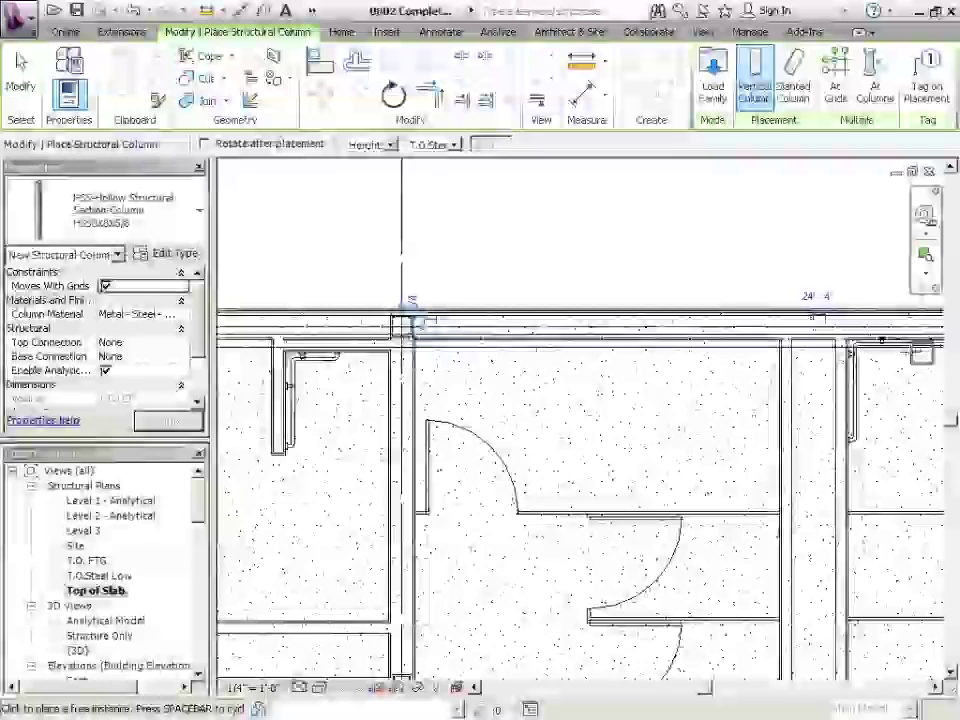
pyautogui.scroll(3, 700, 327)
pyautogui.scroll(3, 700, 327)
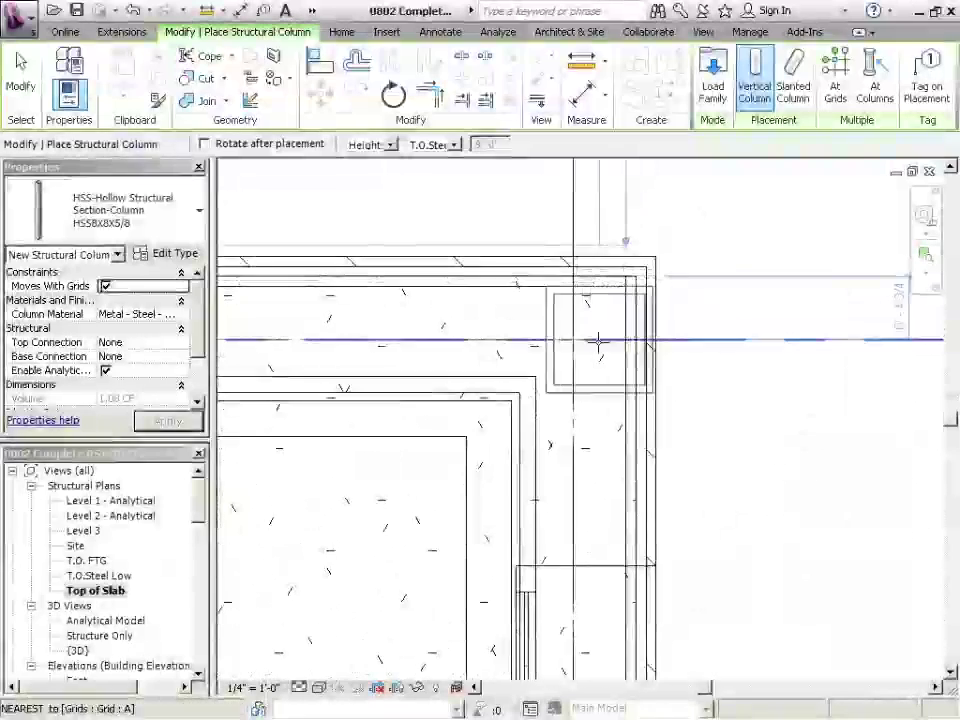
pyautogui.scroll(-4, 573, 340)
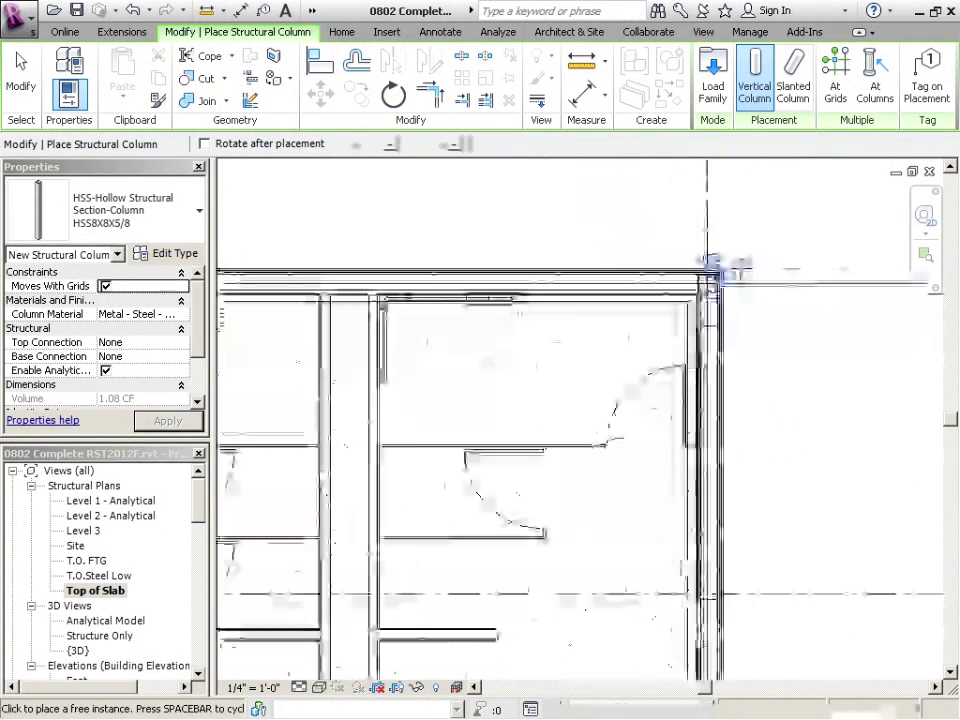
# Exit column placement, review the columns in Structure Only 3D, then orbit the full {3D} view
pyautogui.press('Escape')
pyautogui.press('Escape')
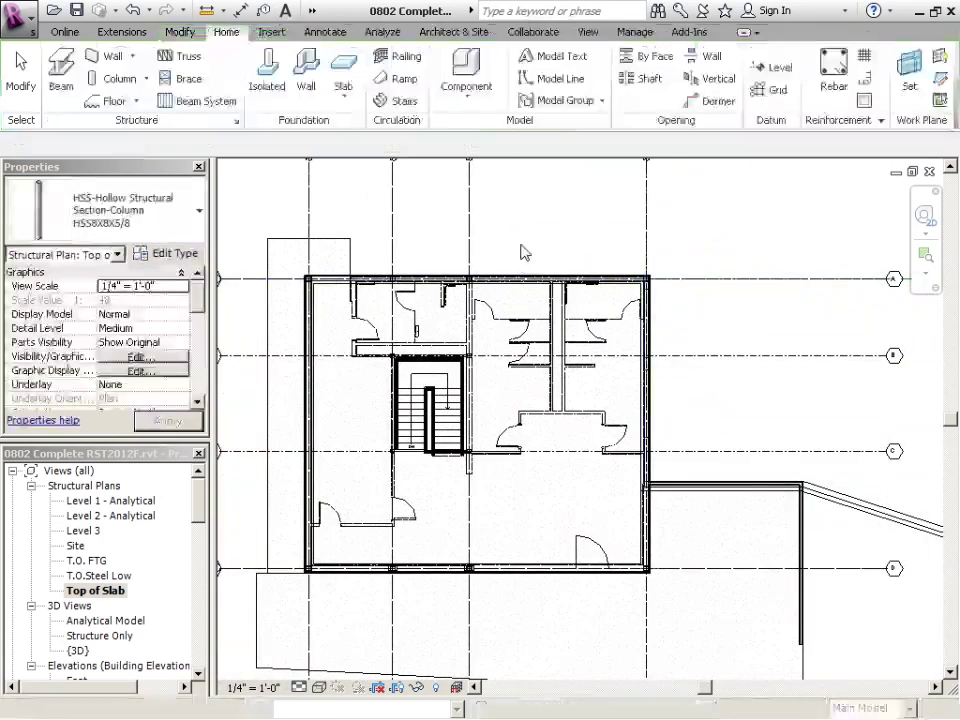
pyautogui.doubleClick(97, 635)
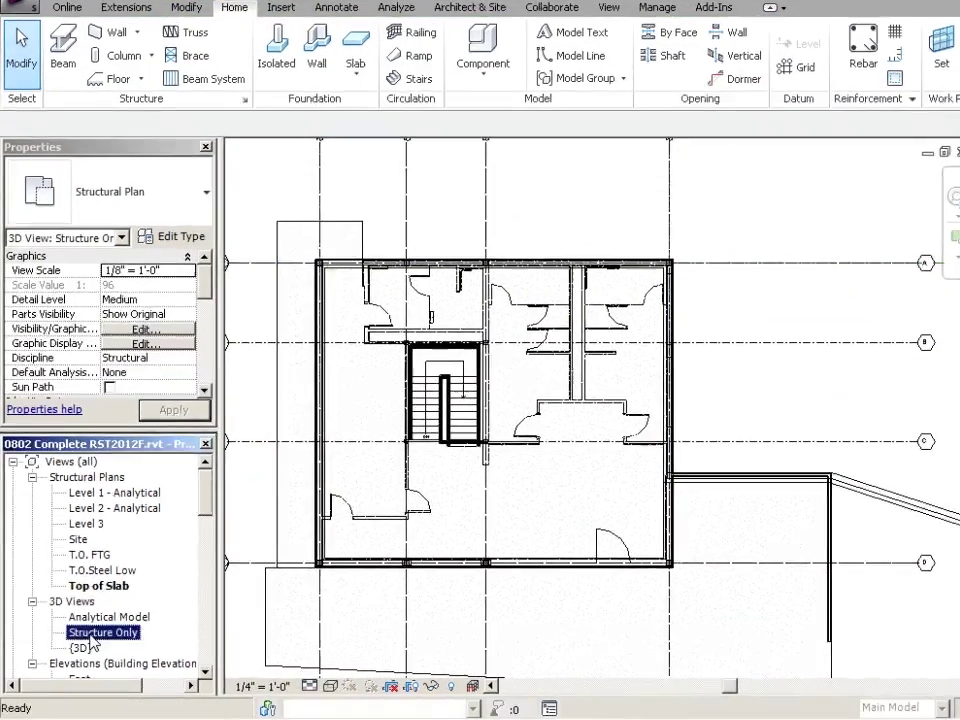
pyautogui.scroll(-2, 640, 343)
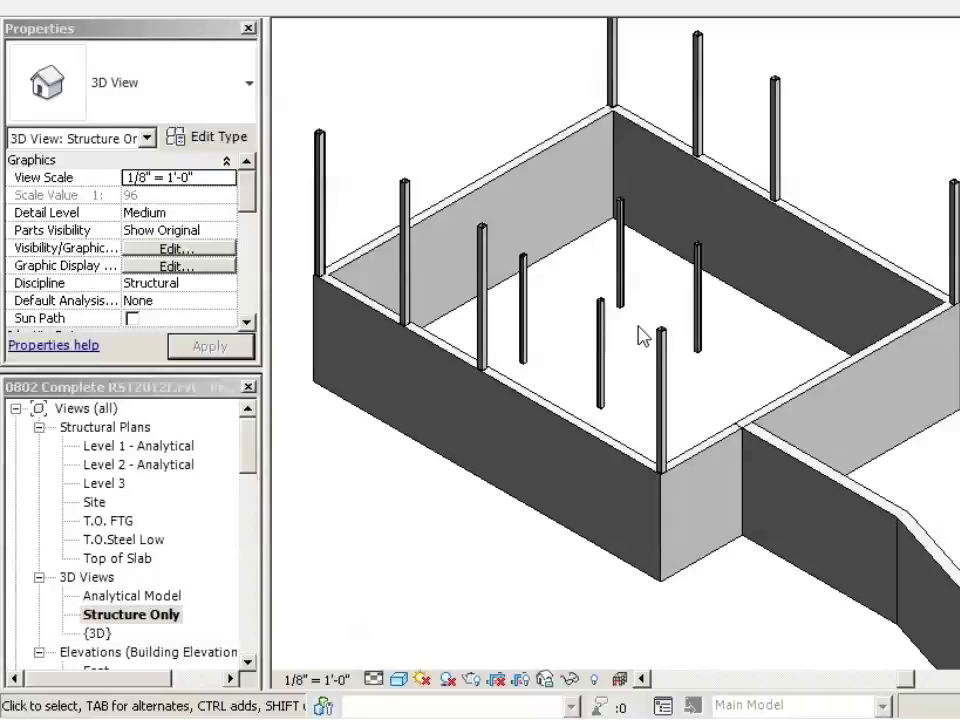
pyautogui.scroll(-1, 641, 337)
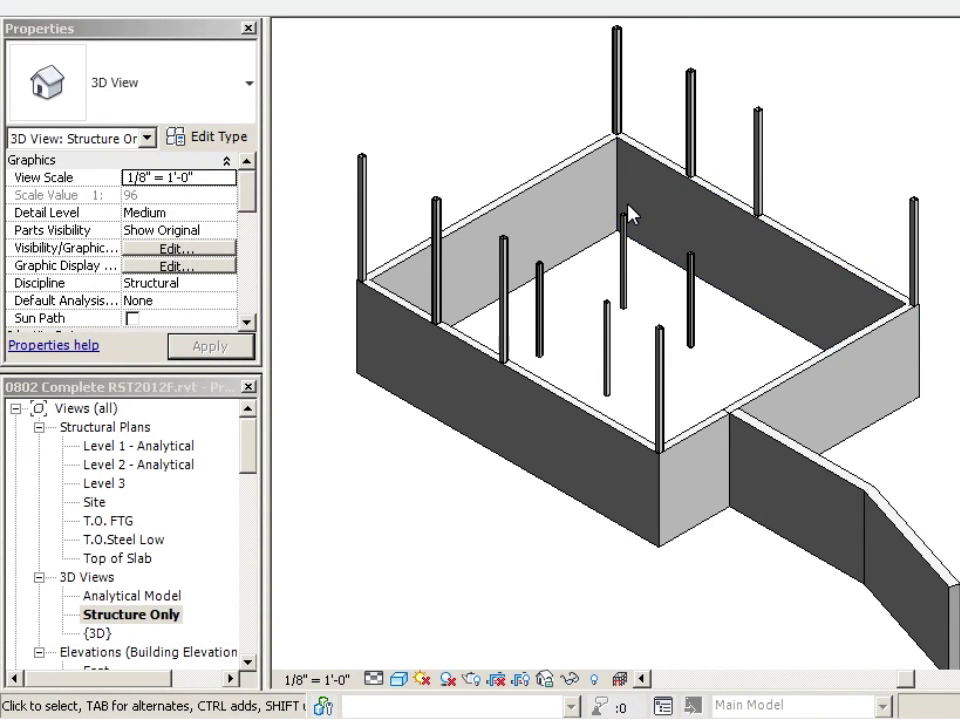
pyautogui.doubleClick(95, 635)
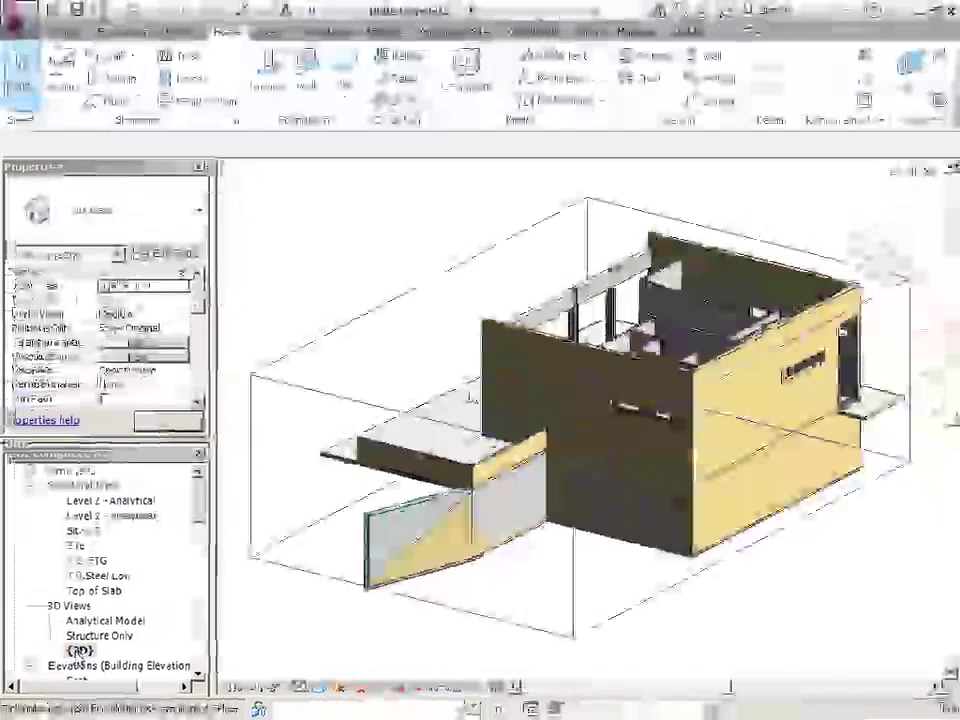
pyautogui.keyDown('shift'); pyautogui.moveTo(420, 440); pyautogui.dragTo(650, 445, button='middle'); pyautogui.keyUp('shift')
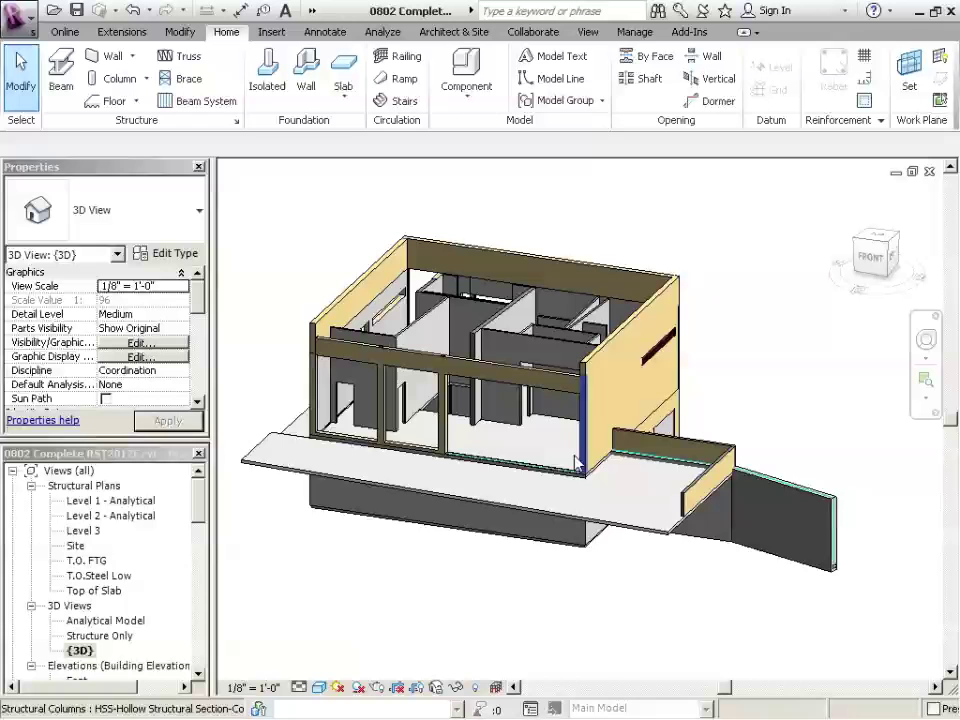
# On the Top of Slab plan, start a structural column of type HSS6X6X1/2
pyautogui.doubleClick(88, 592)
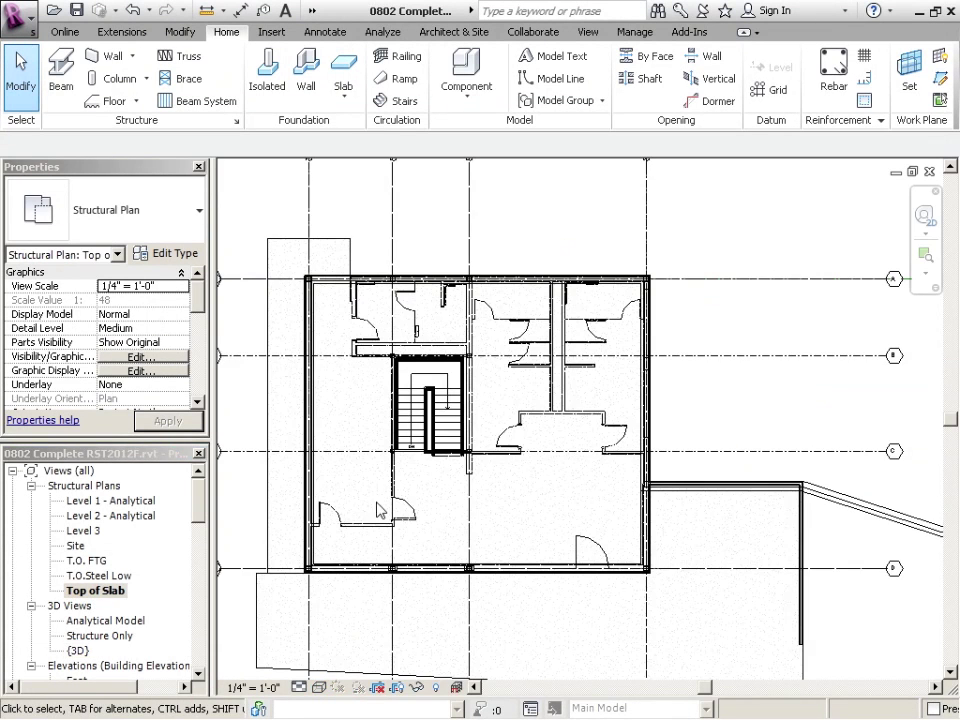
pyautogui.scroll(5, 296, 438)
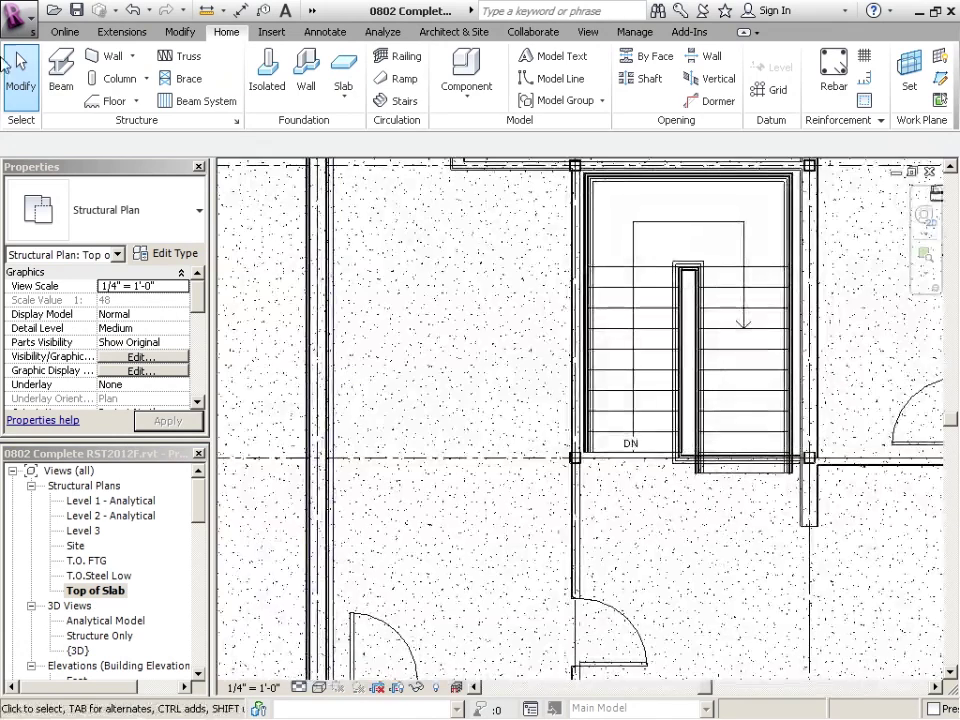
pyautogui.click(117, 78)
pyautogui.click(119, 225)
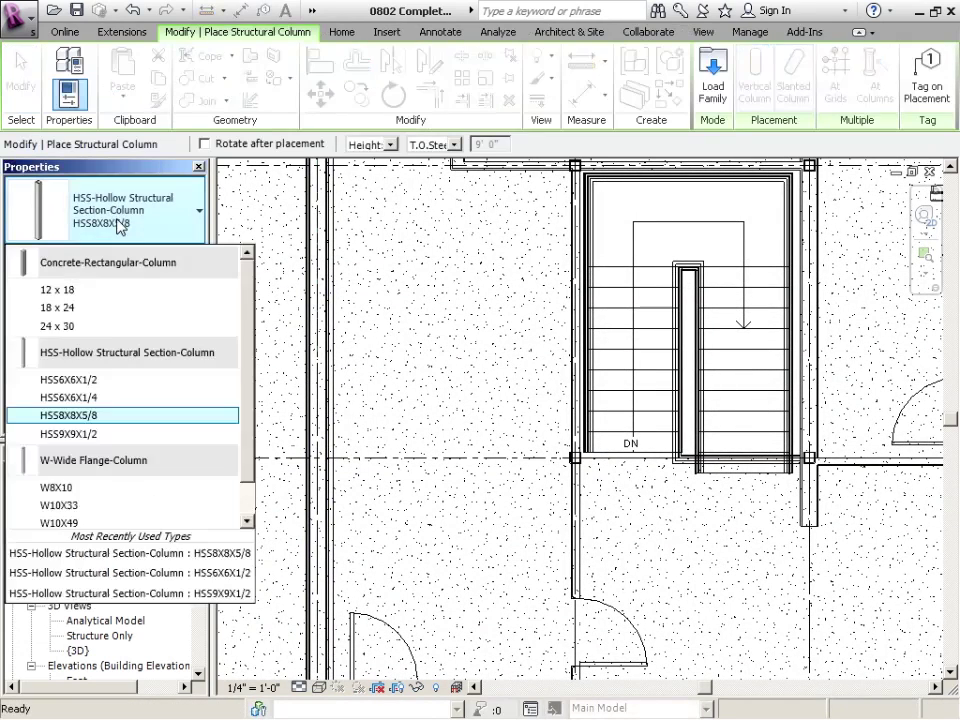
pyautogui.click(88, 381)
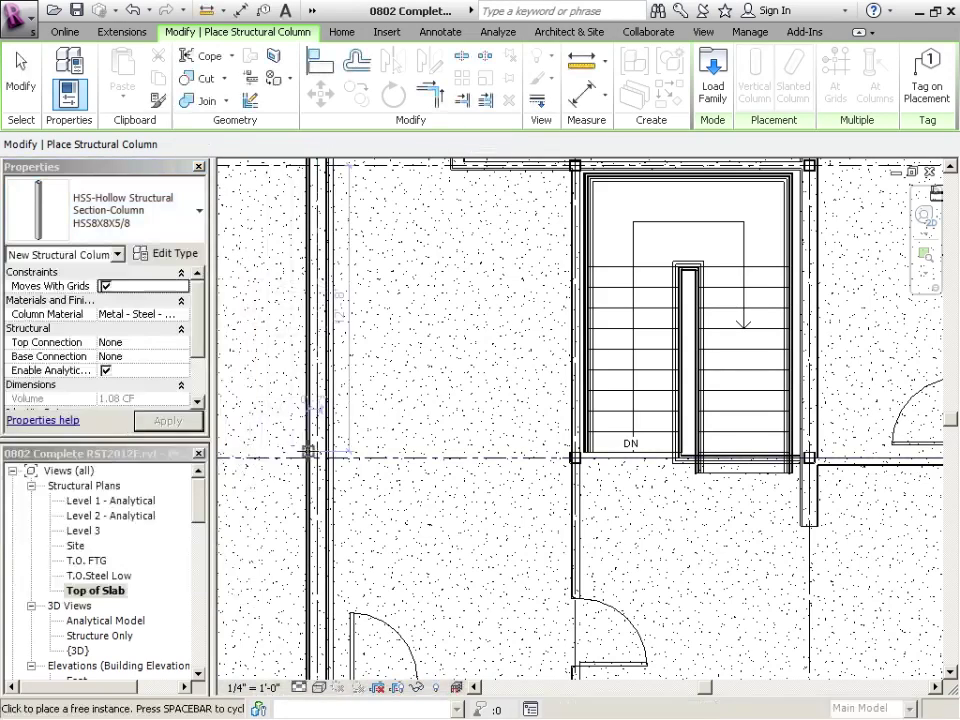
# Place HSS6X6X1/2 columns at the Grid 4/B and Grid 4/C intersections
pyautogui.moveTo(330, 328); pyautogui.dragTo(338, 461, button='middle')
pyautogui.scroll(-5, 329, 298)
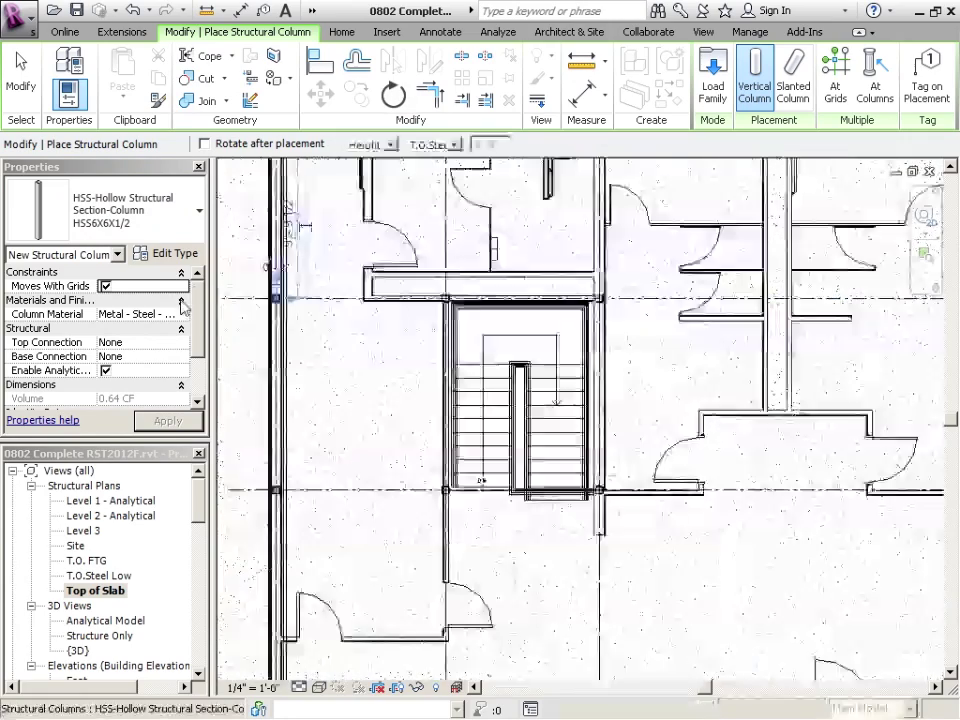
pyautogui.scroll(6, 699, 288)
pyautogui.scroll(5, 690, 282)
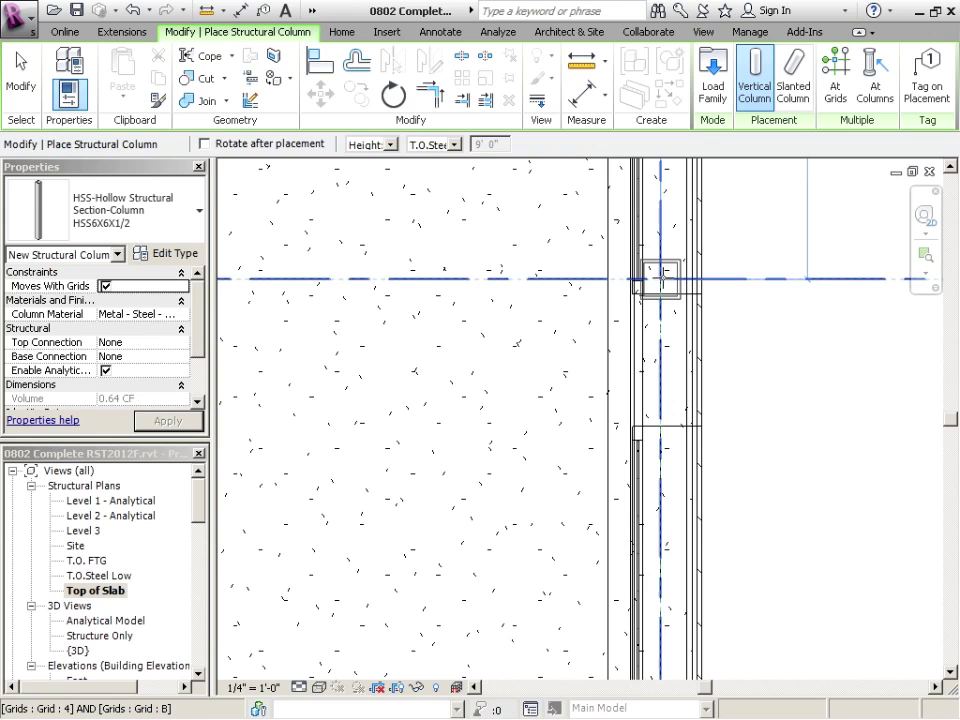
pyautogui.click(658, 283)
pyautogui.scroll(-5, 650, 270)
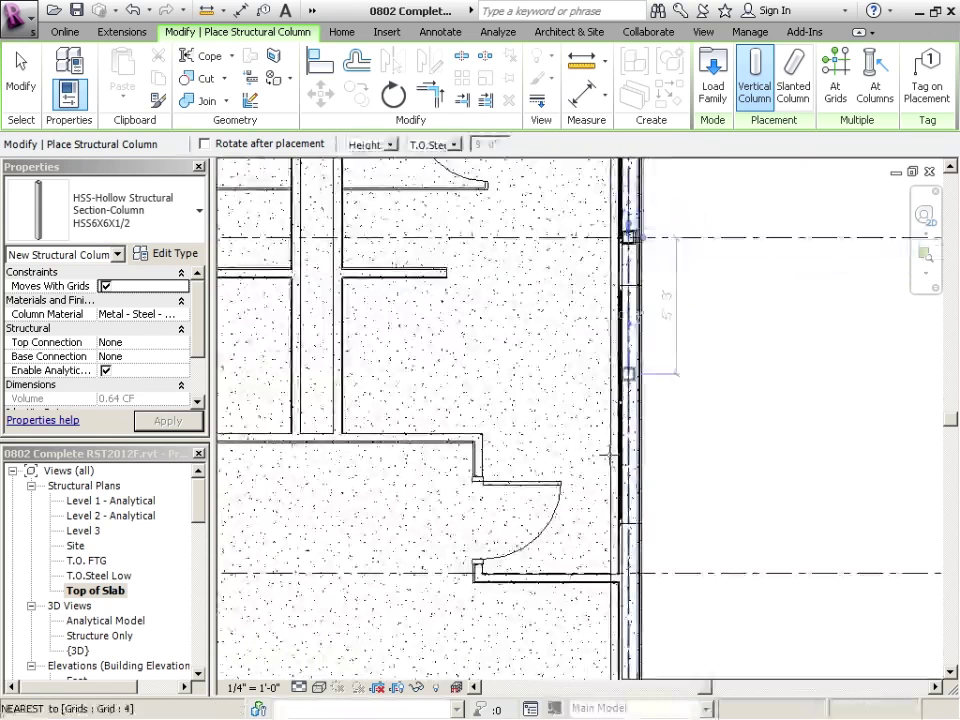
pyautogui.scroll(3, 640, 585)
pyautogui.click(640, 560)
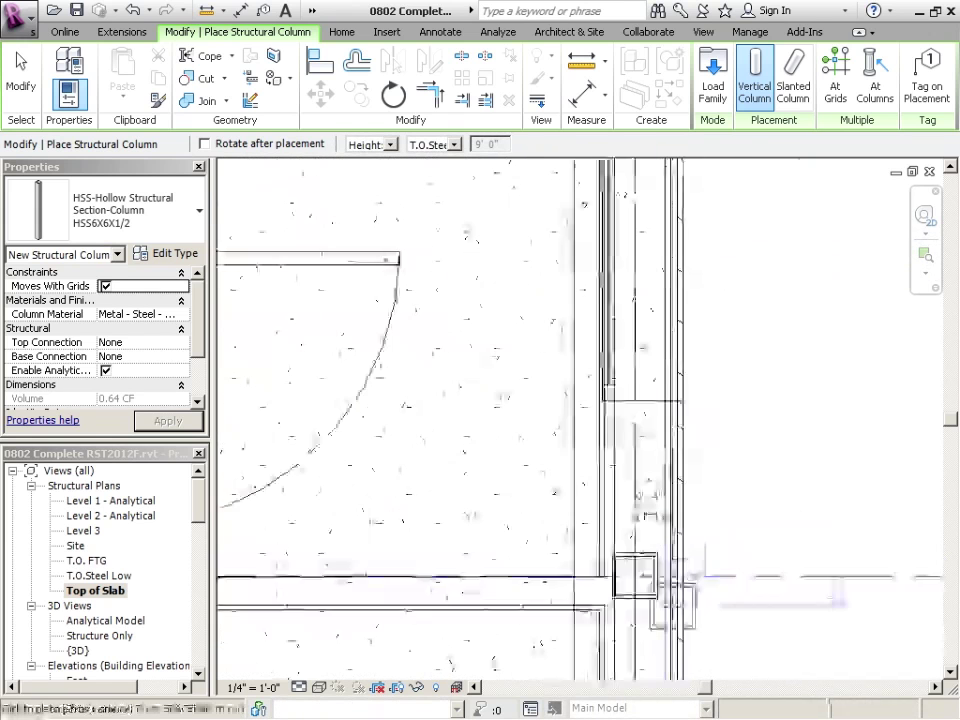
# Finish placing columns, open the full {3D} view and orbit to the building's right side
pyautogui.press('Escape')
pyautogui.press('Escape')
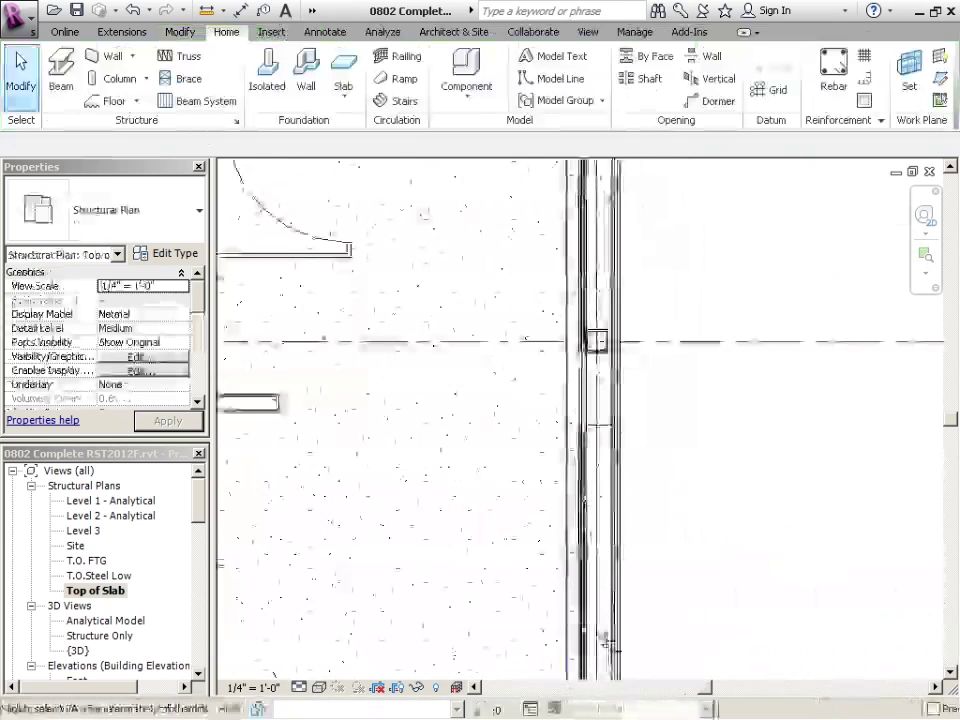
pyautogui.moveTo(609, 567); pyautogui.dragTo(614, 649, button='middle')
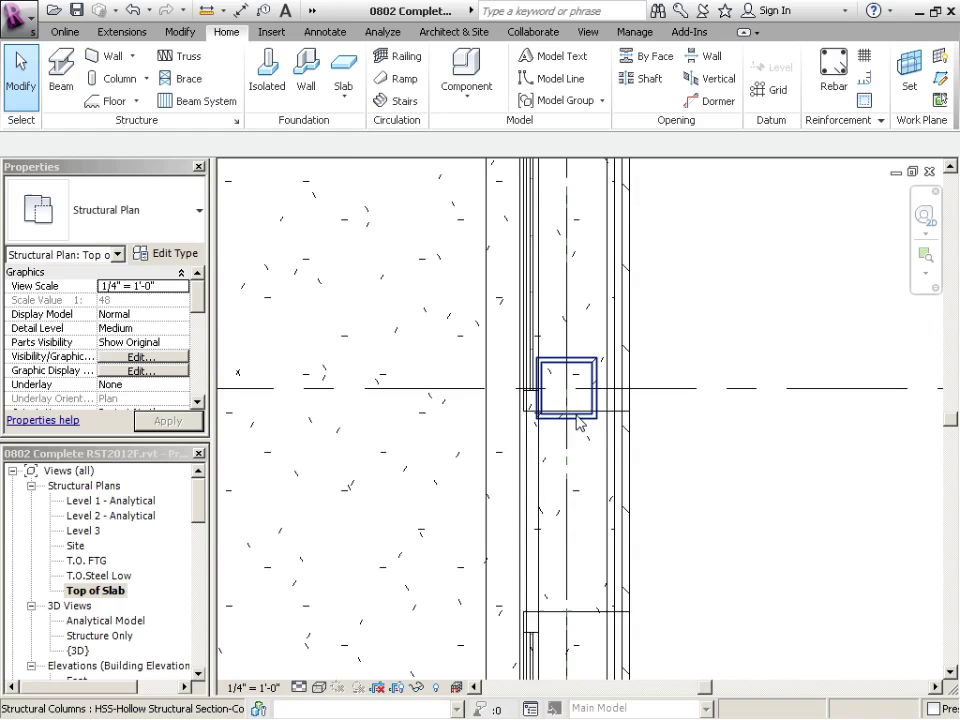
pyautogui.scroll(-2, 504, 279)
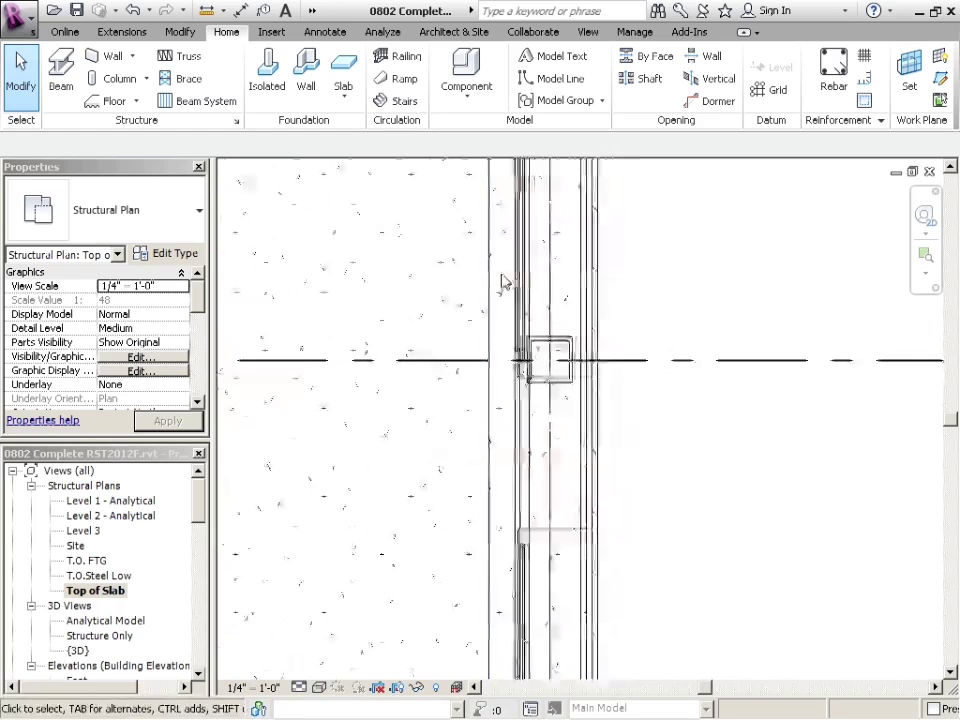
pyautogui.doubleClick(77, 650)
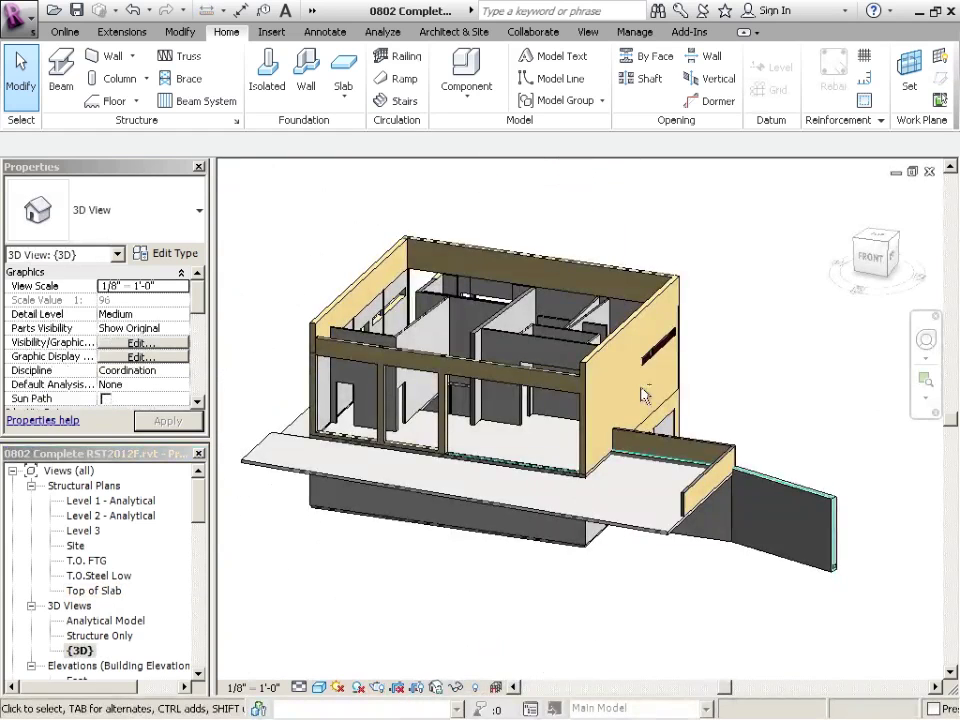
pyautogui.keyDown('shift'); pyautogui.moveTo(643, 395); pyautogui.dragTo(651, 411, button='middle'); pyautogui.keyUp('shift')
pyautogui.scroll(5, 681, 388)
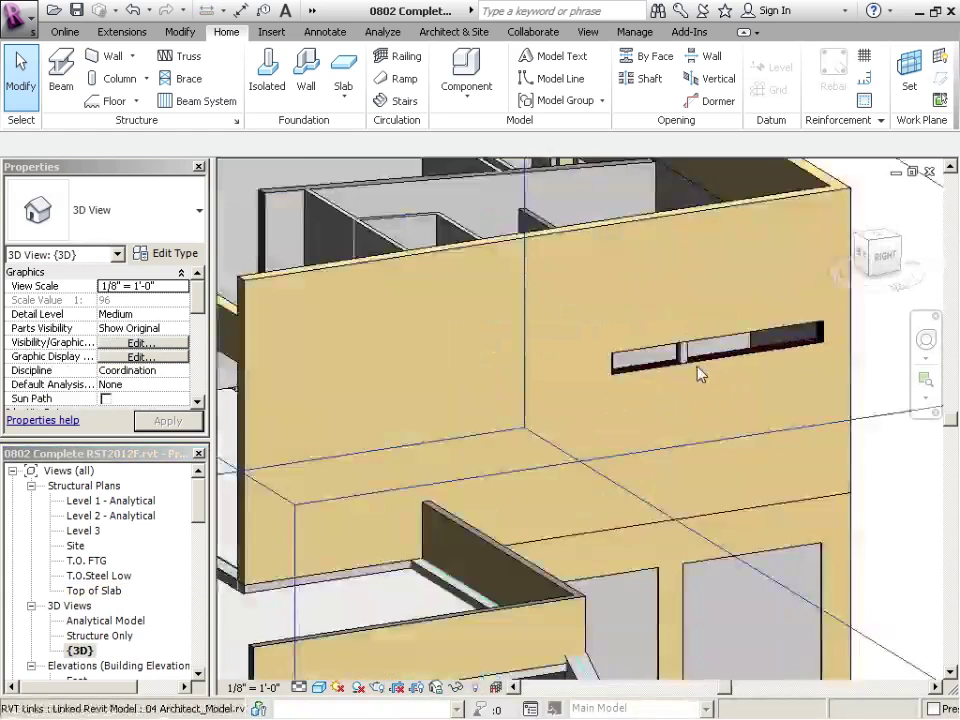
pyautogui.scroll(5, 700, 374)
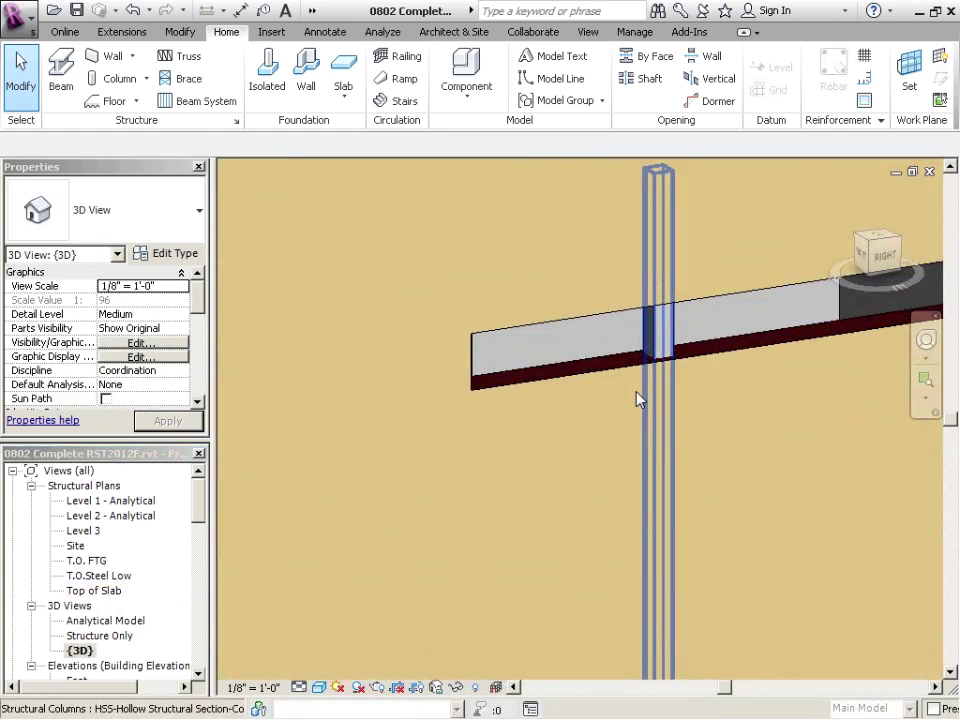
# Select the new HSS6X6X1/2 column at the right-wall window, then deselect and zoom out
pyautogui.click(640, 400)
pyautogui.scroll(-6, 585, 305)
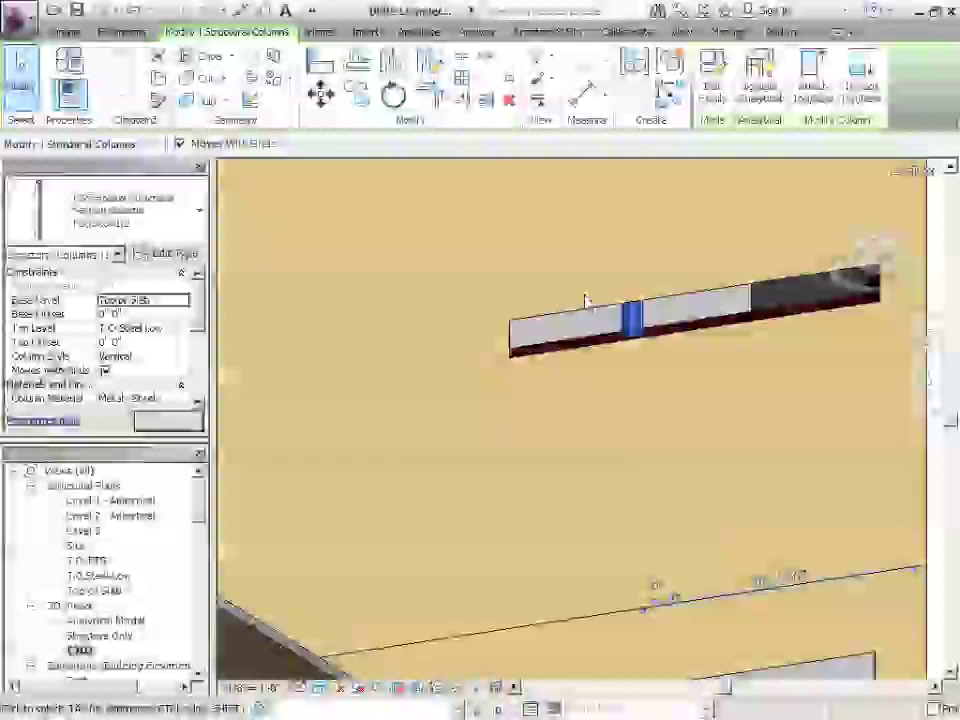
pyautogui.click(755, 520)
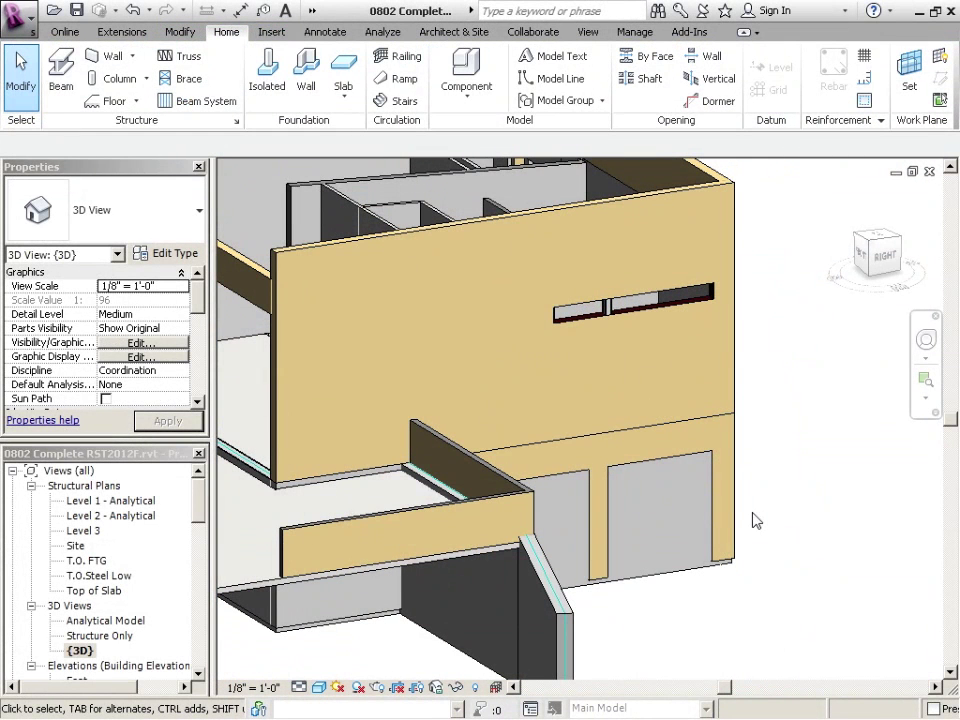
pyautogui.scroll(-3, 783, 495)
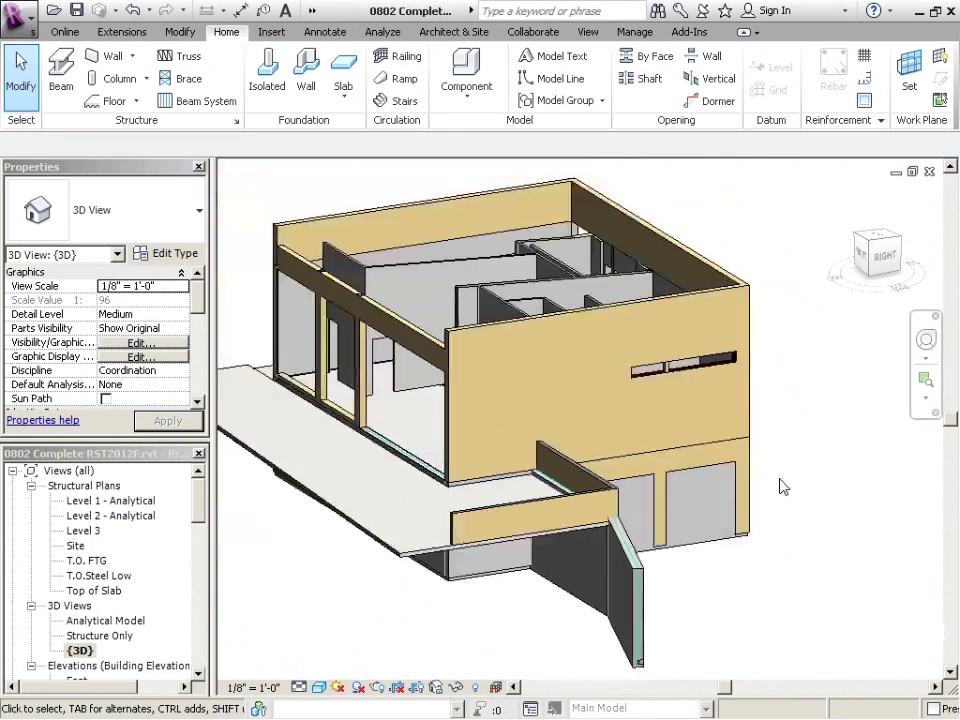